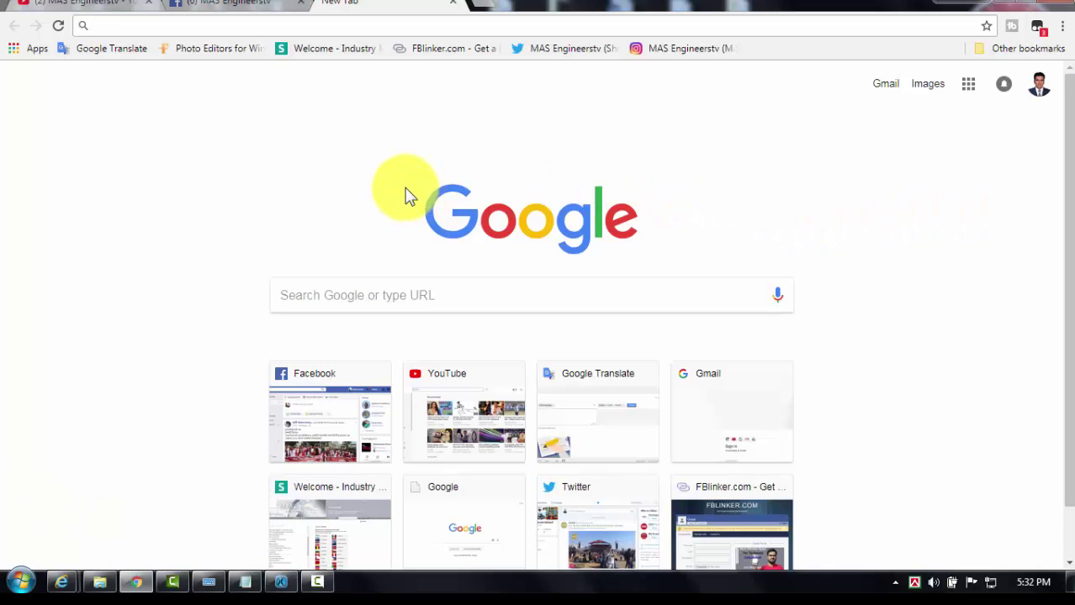
drag(405, 187, 707, 260)
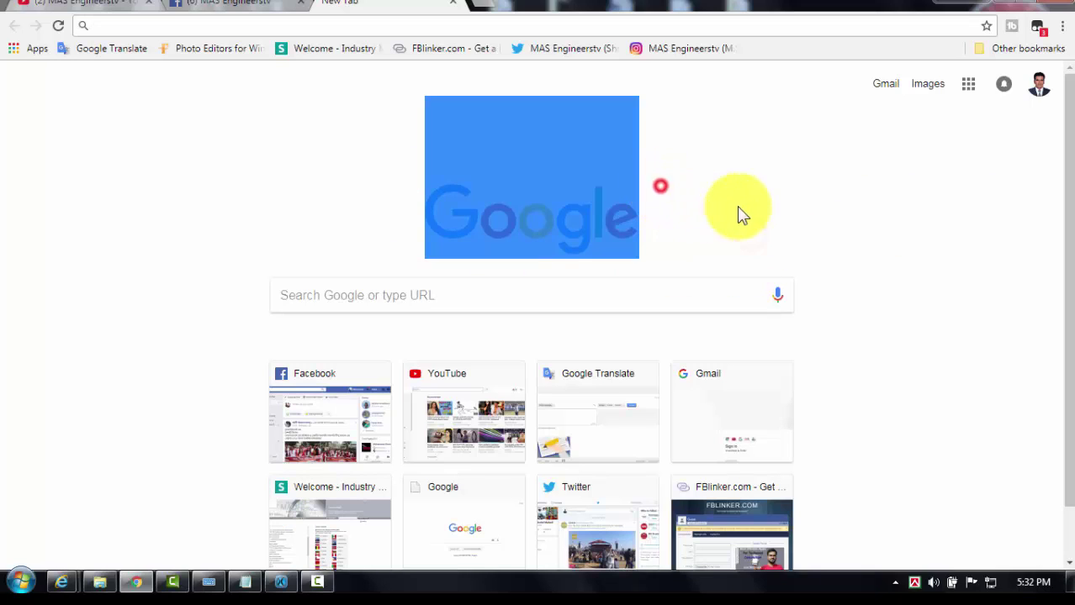
click(822, 98)
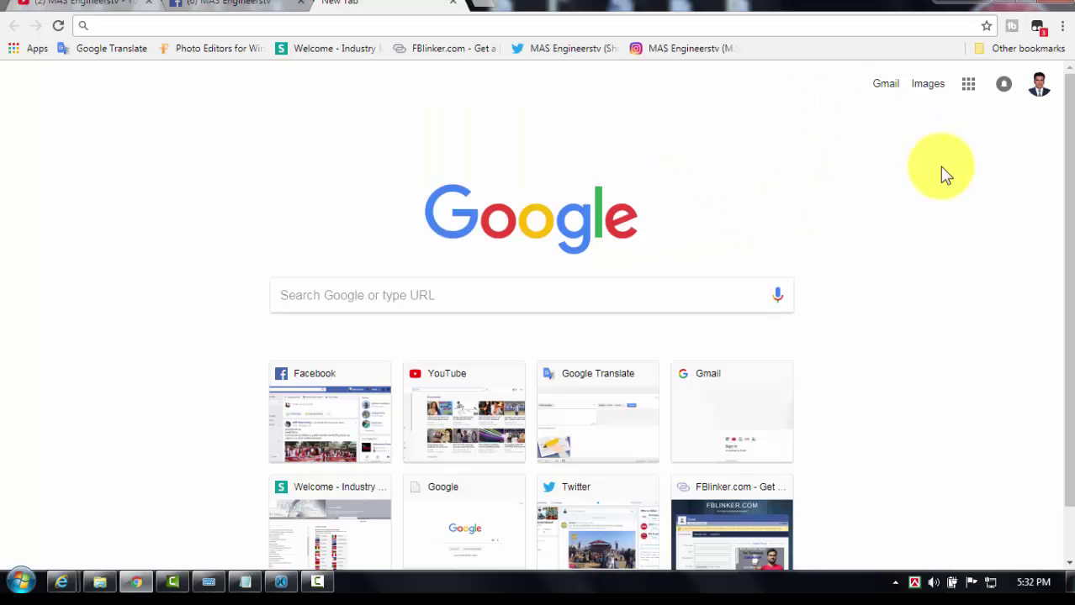
click(1039, 91)
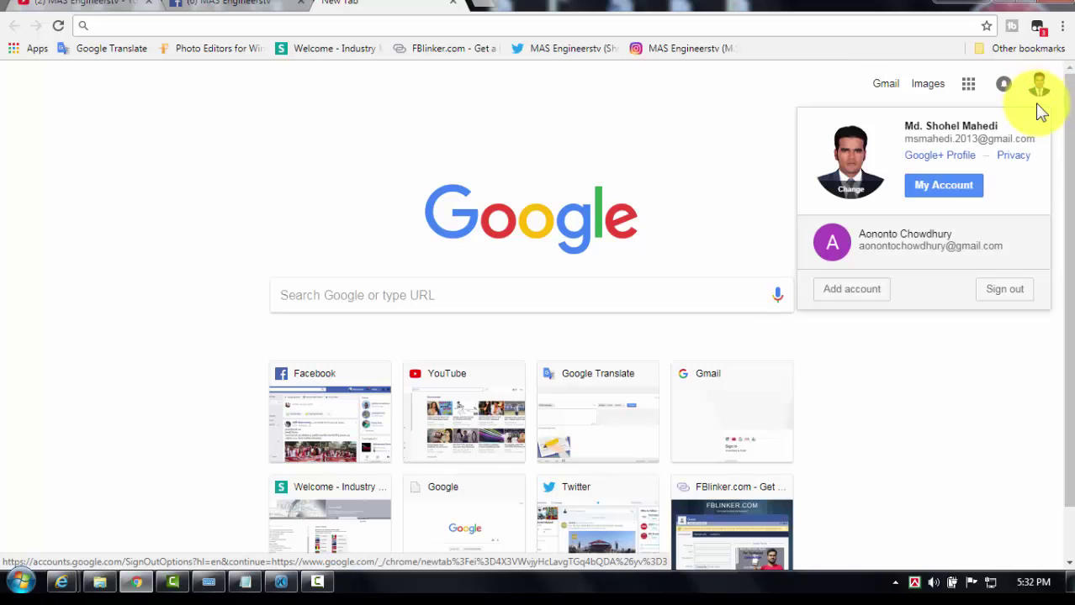
click(954, 355)
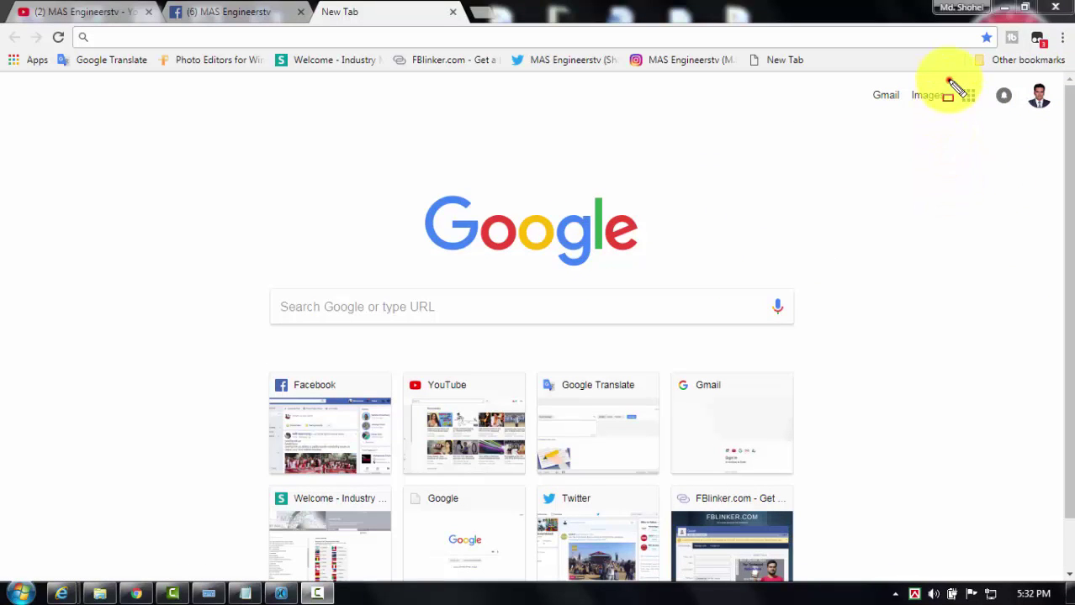
- Open Google Drive from the Google apps on the new tab page
drag(948, 81, 997, 128)
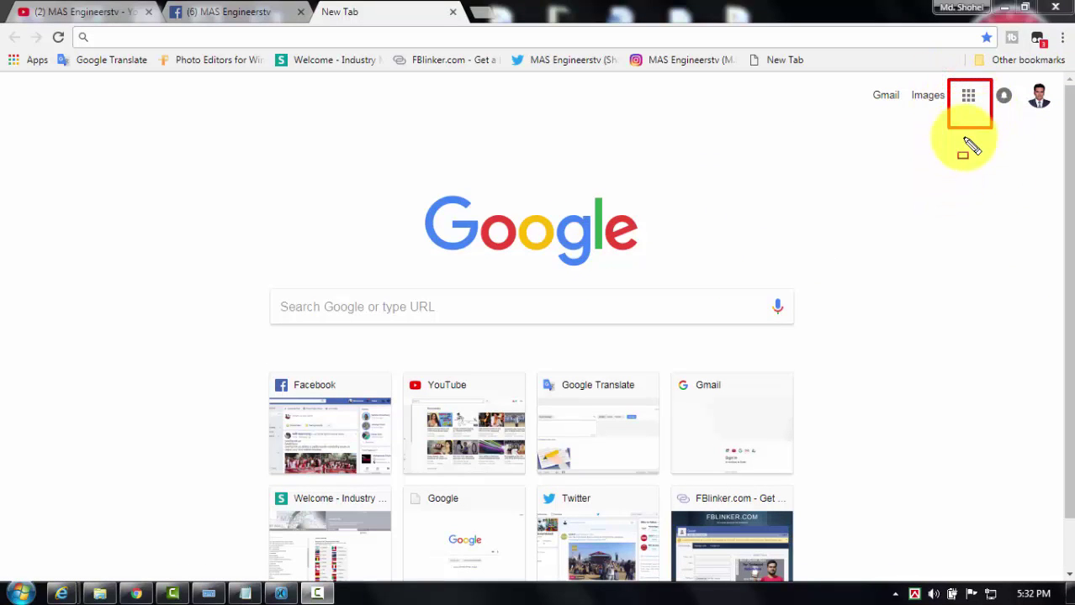
click(968, 96)
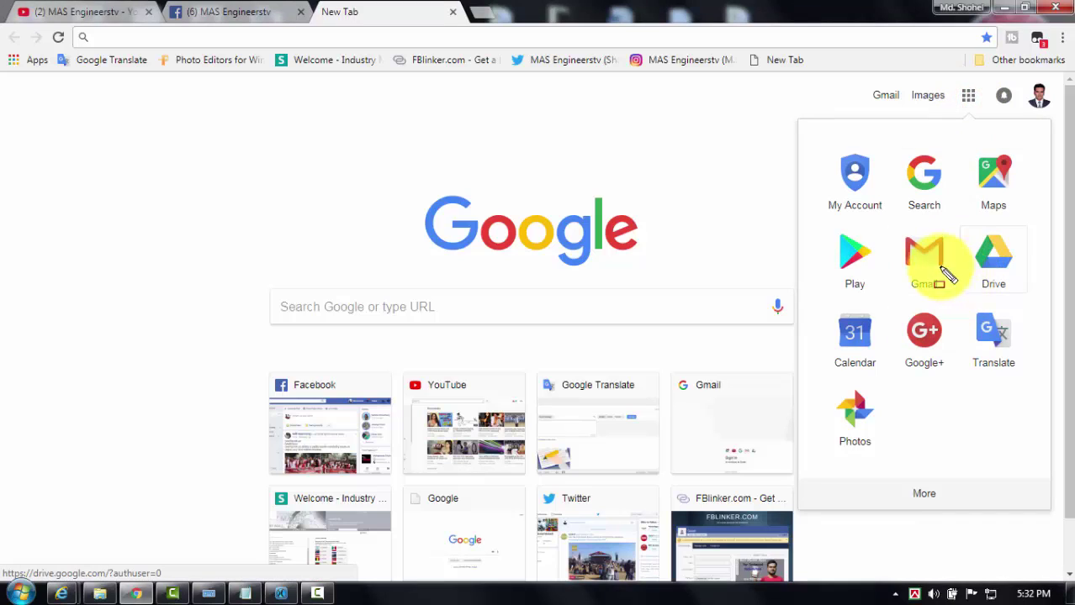
drag(961, 214, 1037, 301)
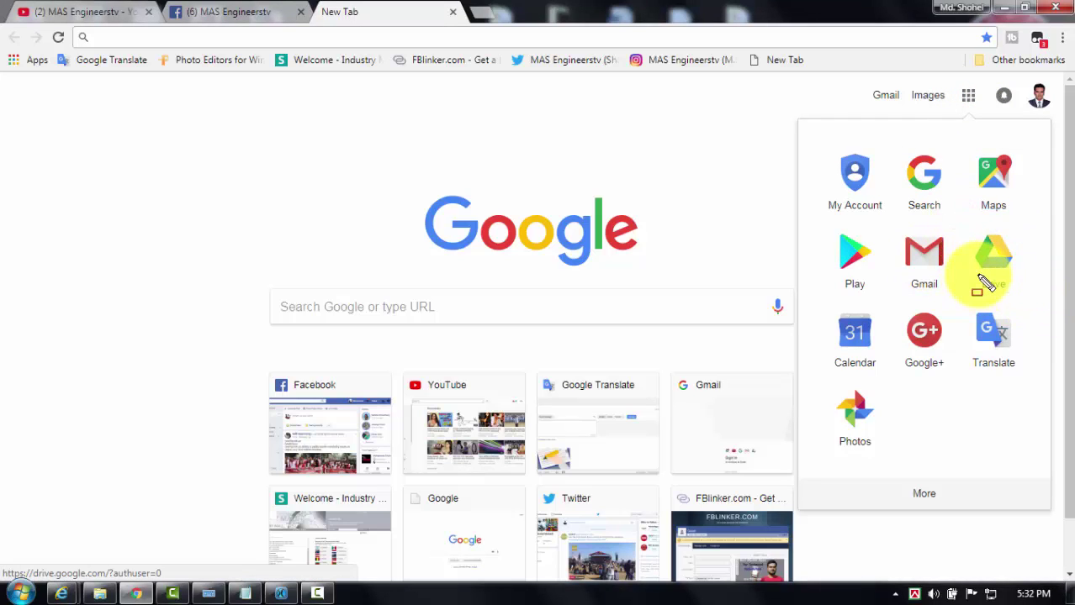
click(968, 95)
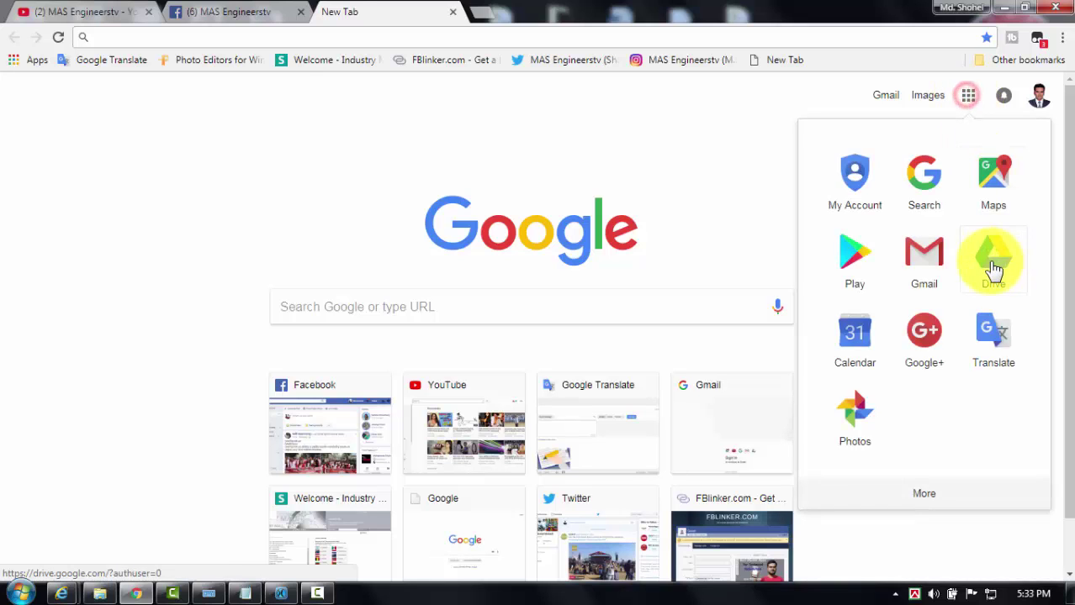
click(994, 268)
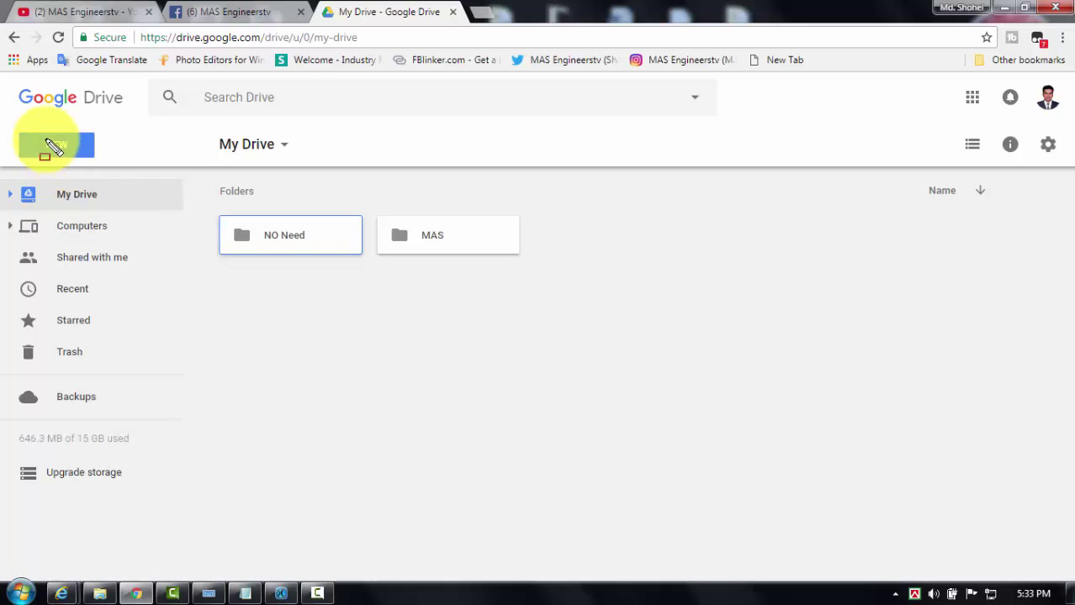
drag(10, 128, 101, 165)
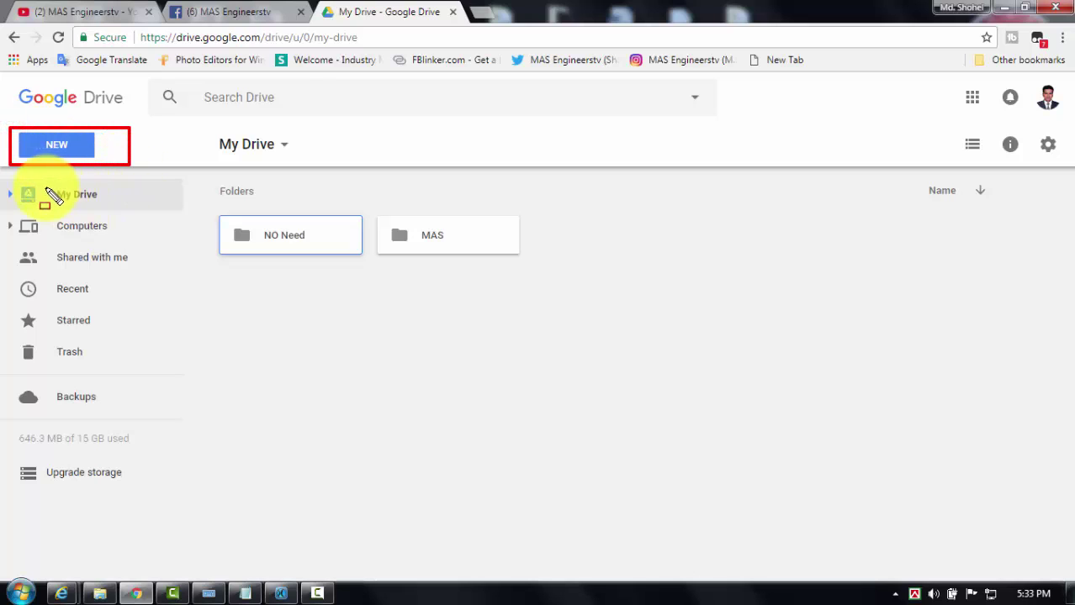
drag(43, 185, 129, 212)
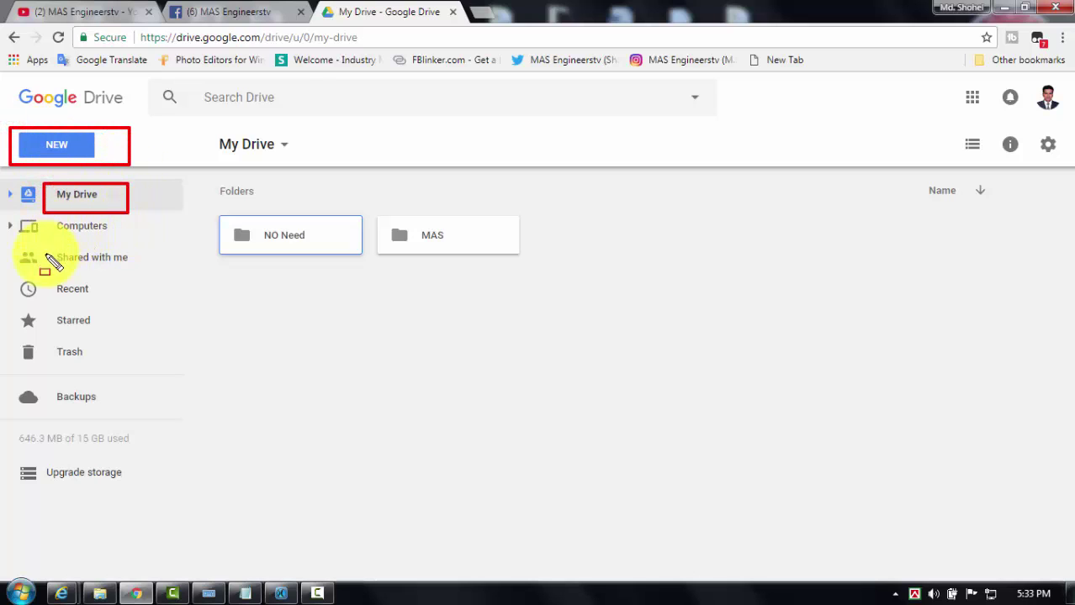
drag(51, 218, 141, 239)
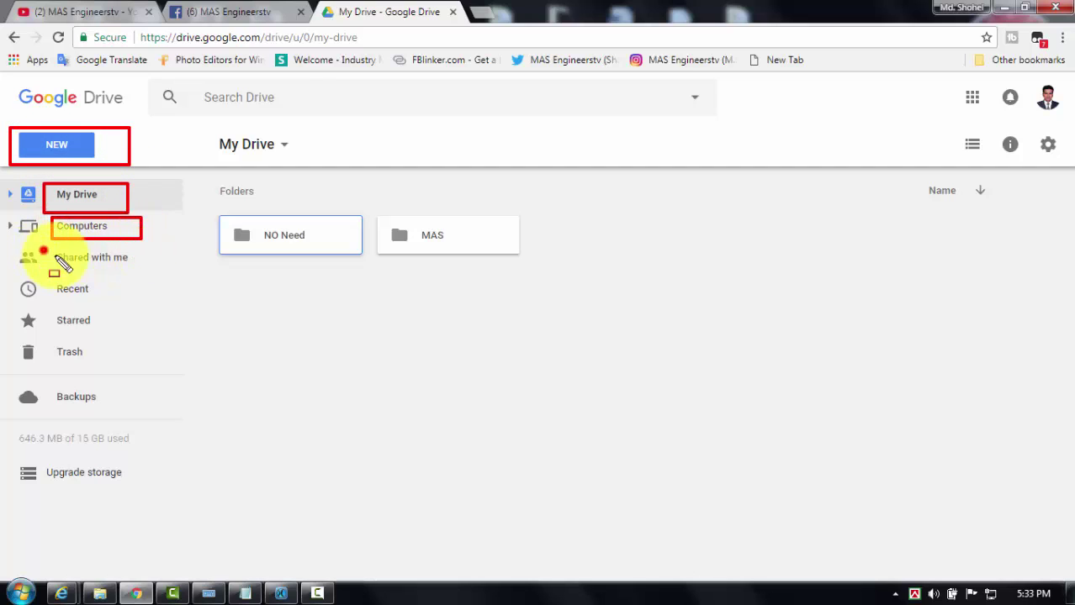
drag(43, 250, 144, 268)
drag(46, 280, 131, 306)
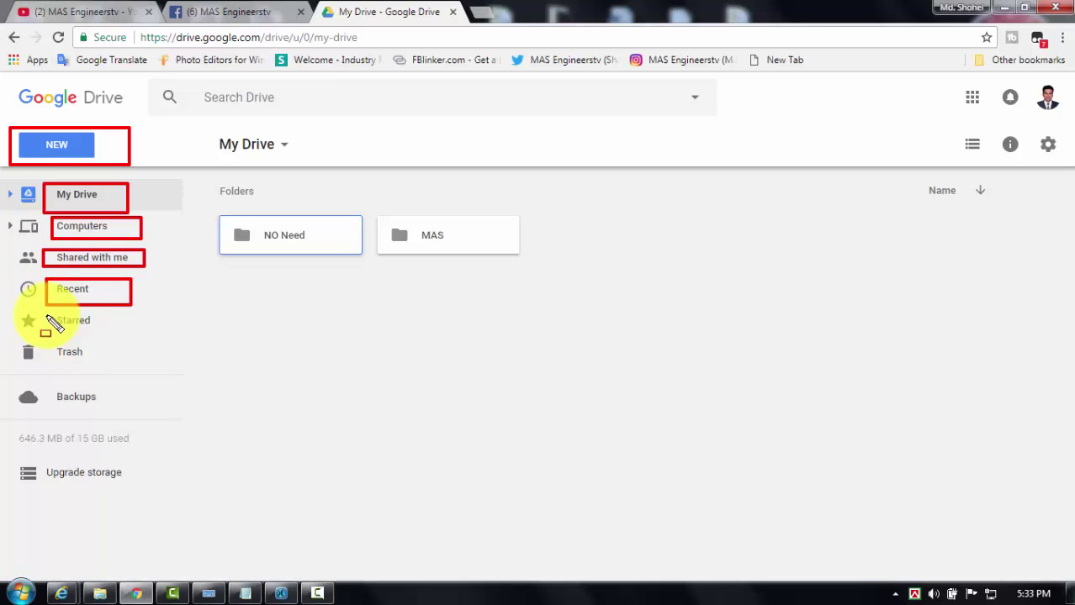
drag(48, 316, 111, 336)
drag(43, 345, 115, 363)
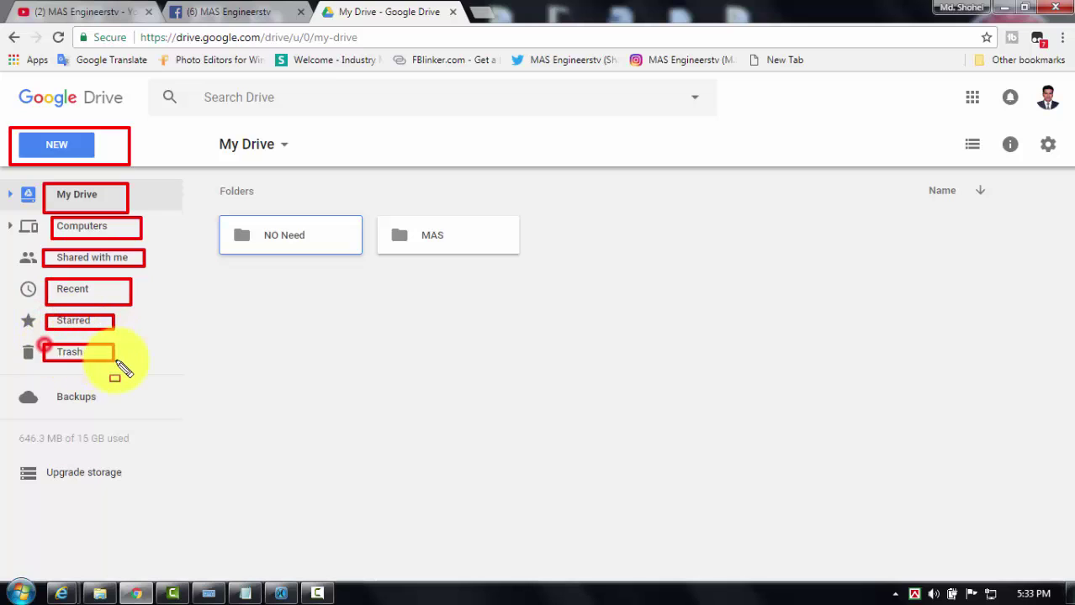
drag(51, 390, 110, 407)
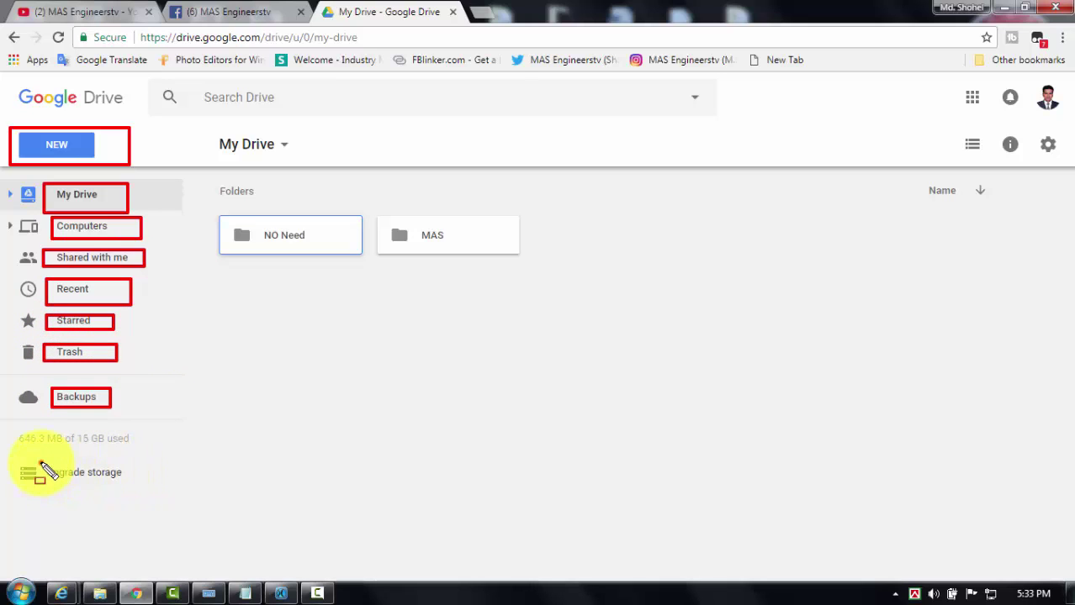
drag(40, 462, 130, 482)
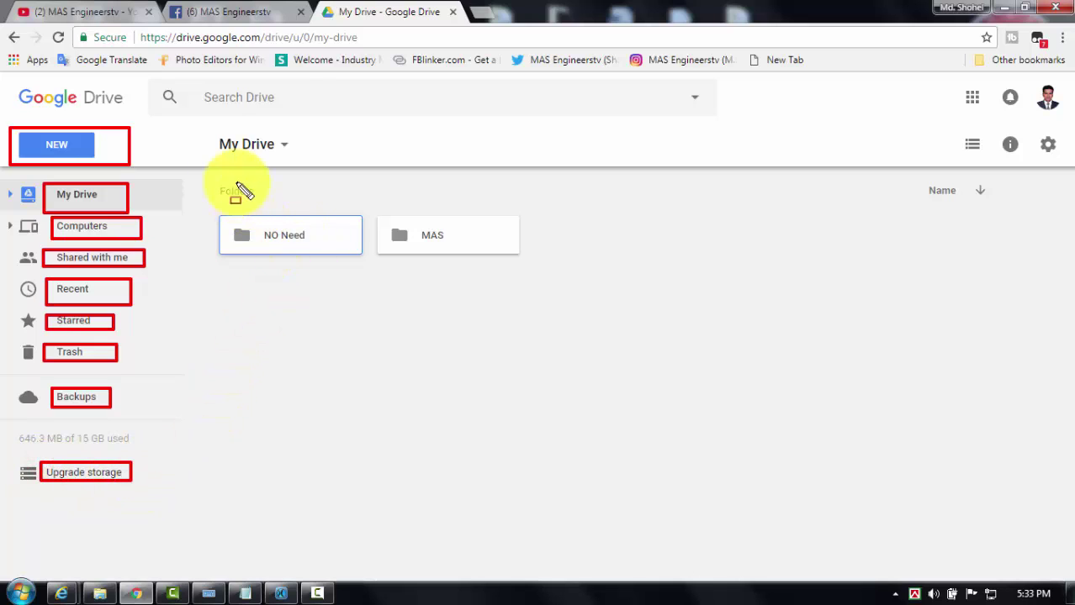
drag(212, 131, 317, 163)
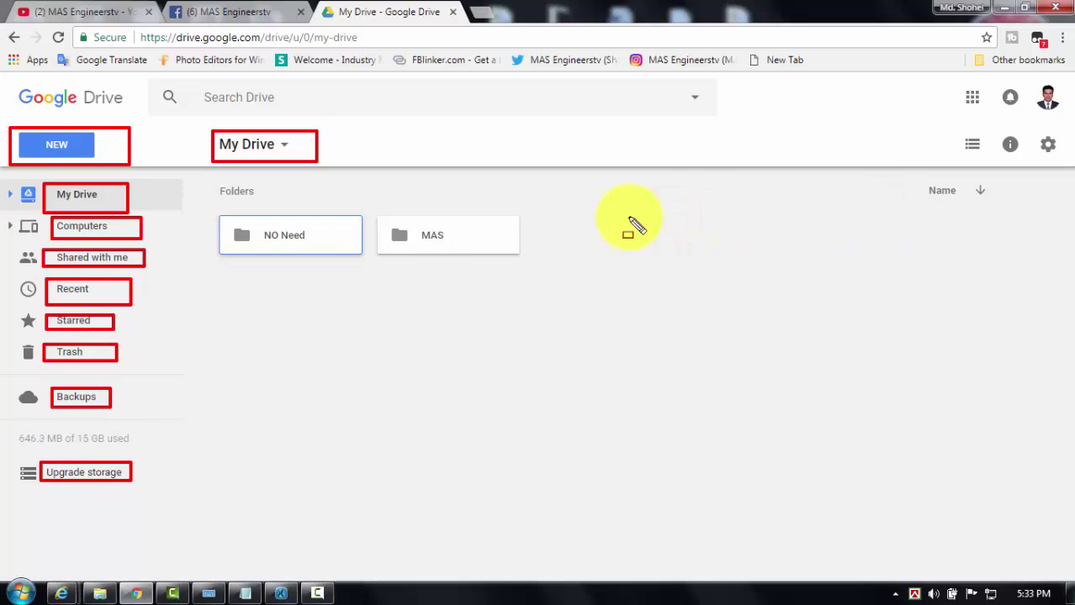
key(Escape)
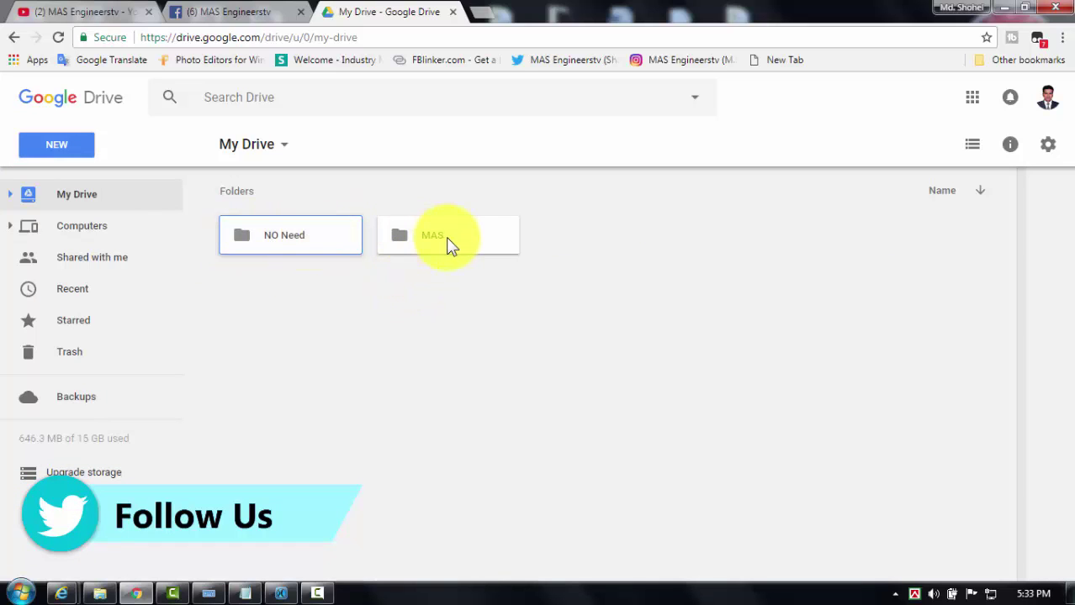
- Create a new folder named METV in My Drive
click(44, 150)
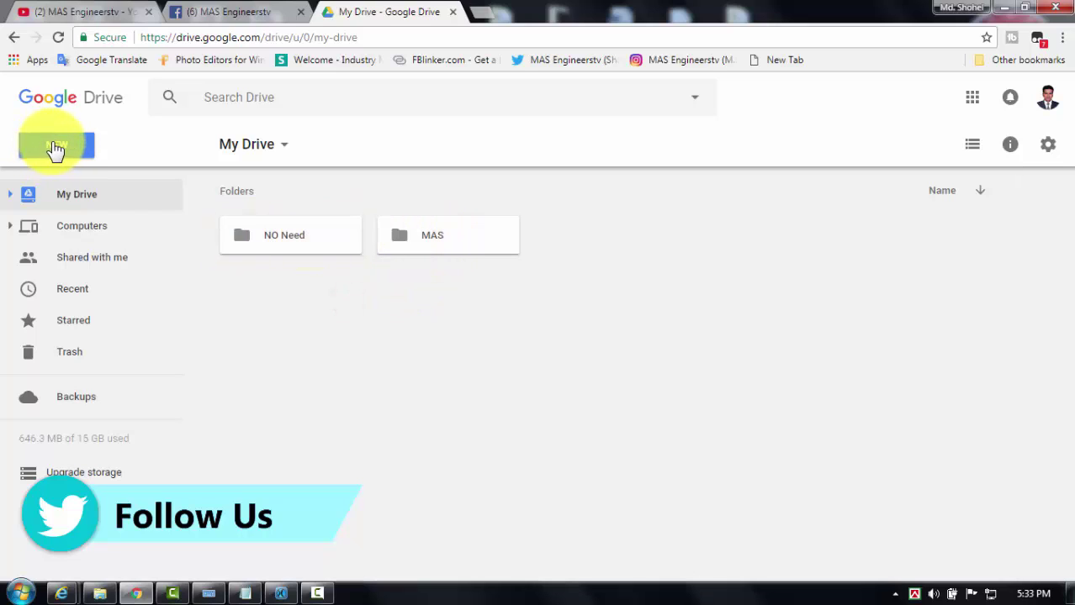
click(55, 148)
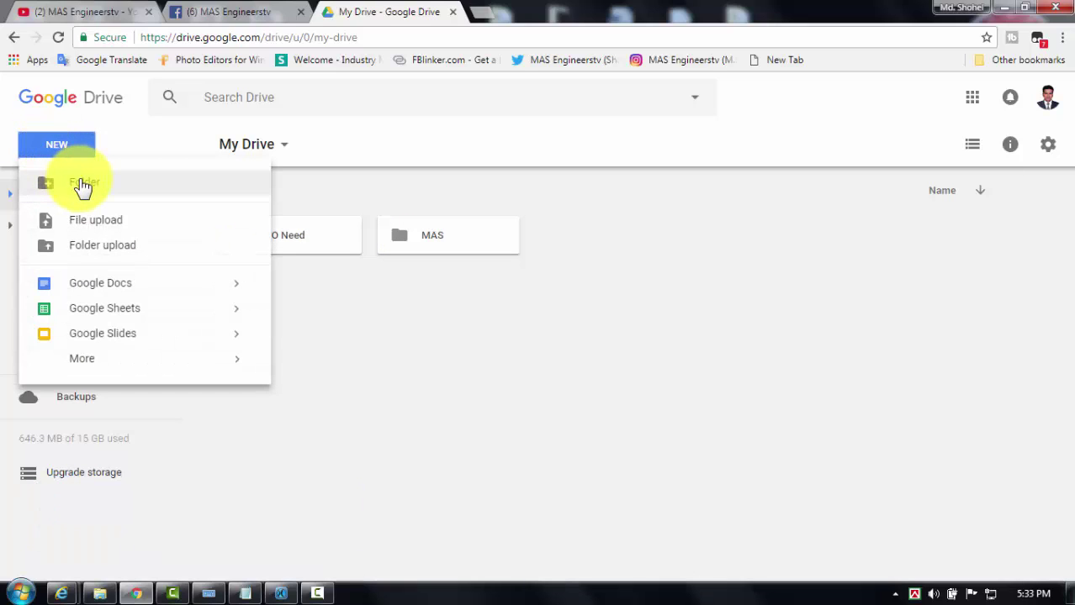
click(81, 184)
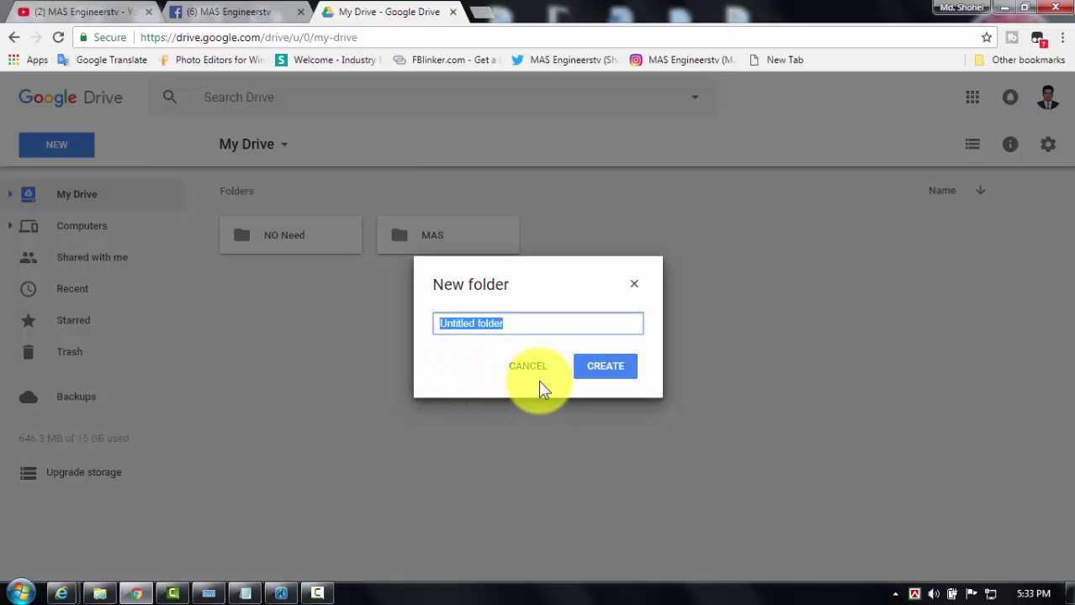
text(ME)
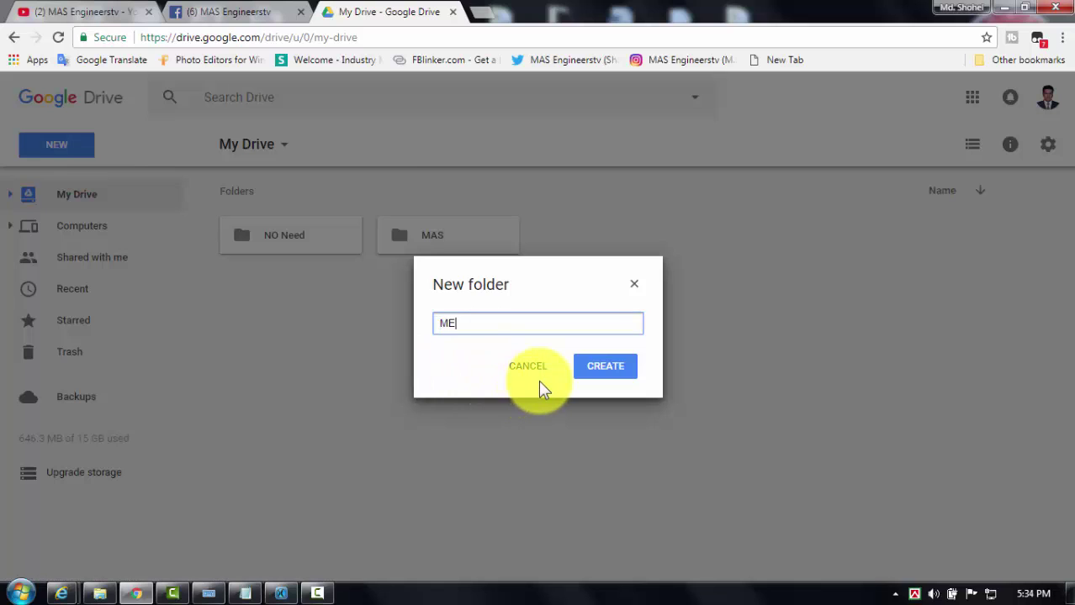
text(TV)
click(608, 370)
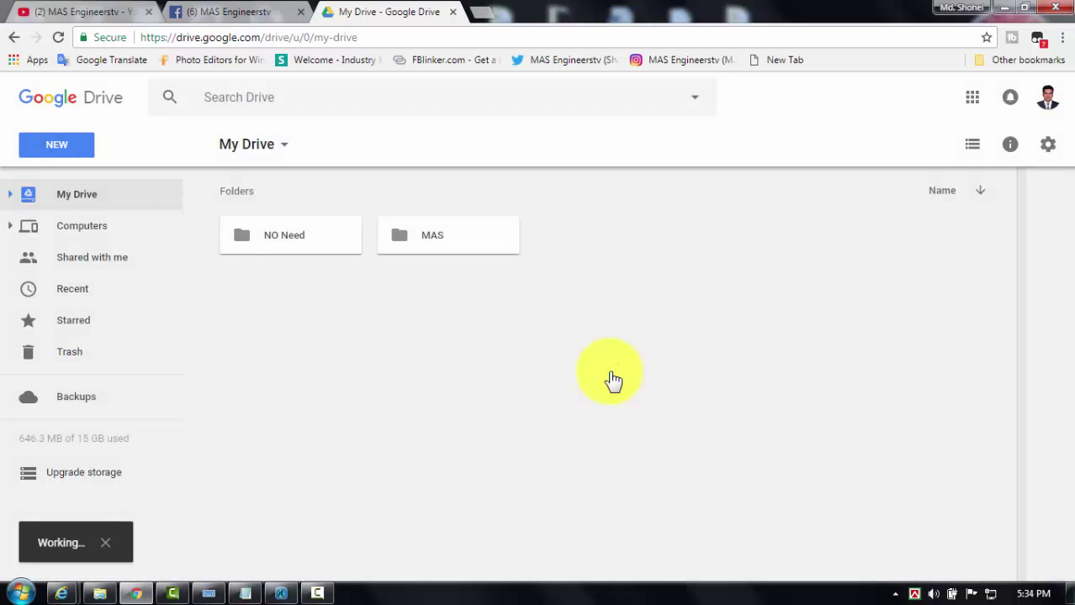
click(596, 315)
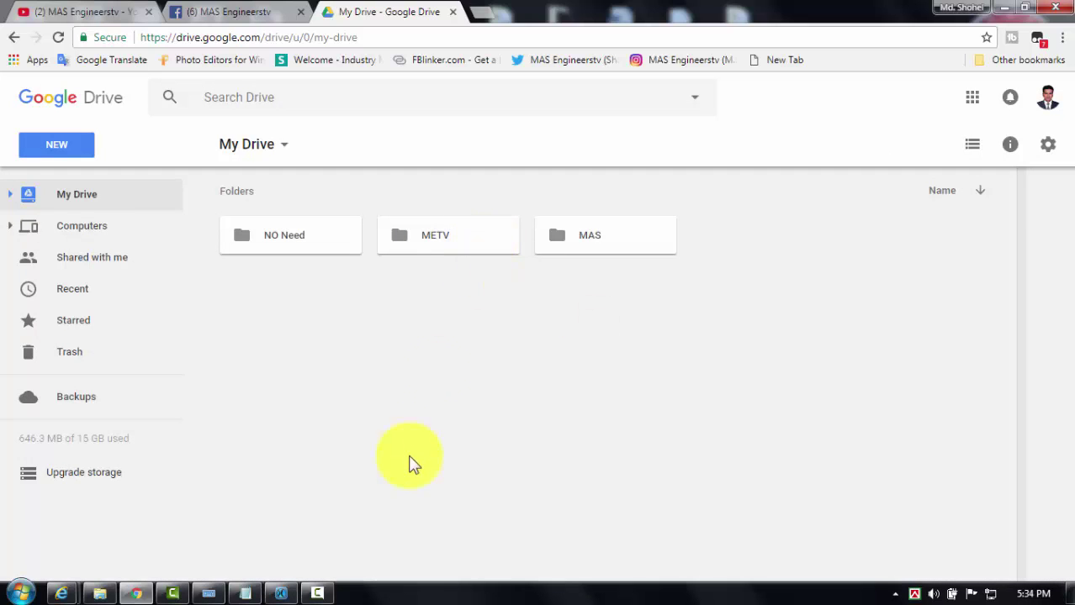
- Open the METV folder and upload the Chrysanthemum picture into it straight from the computer's Sample Pictures folder
double_click(447, 240)
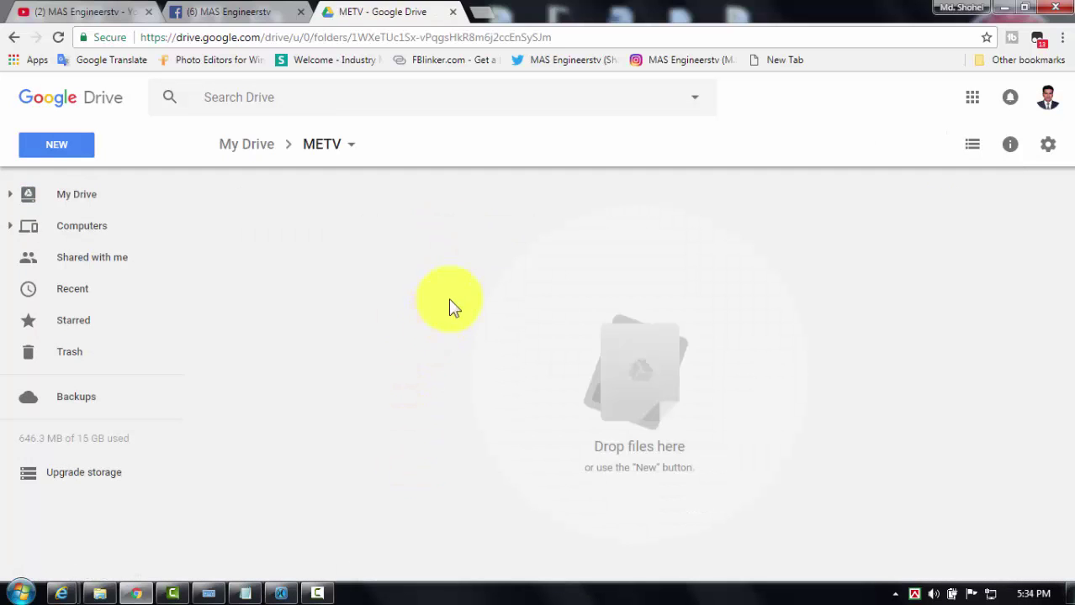
click(101, 595)
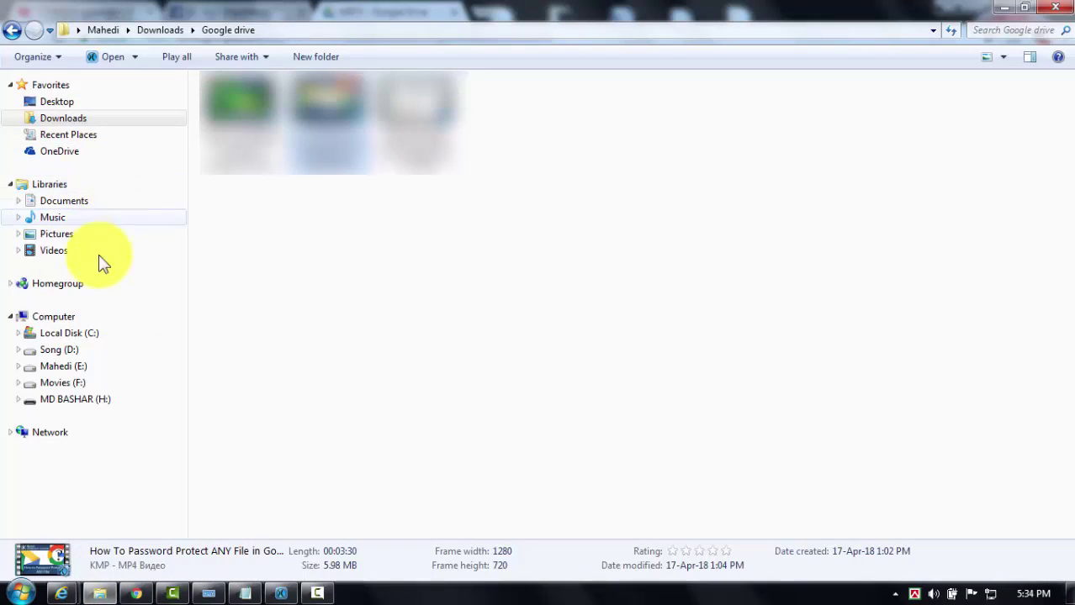
click(66, 236)
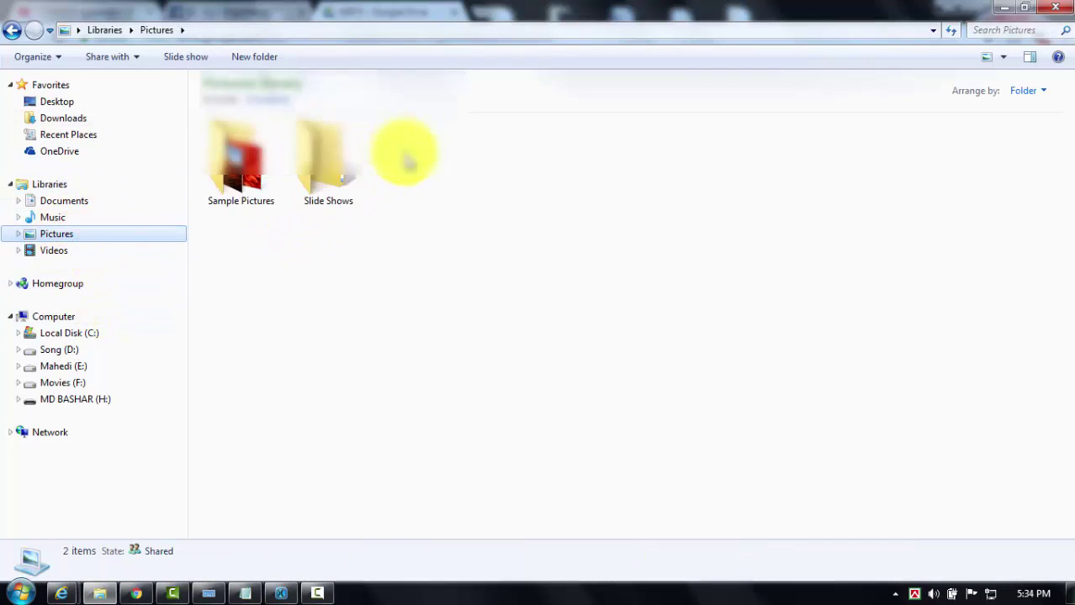
click(237, 170)
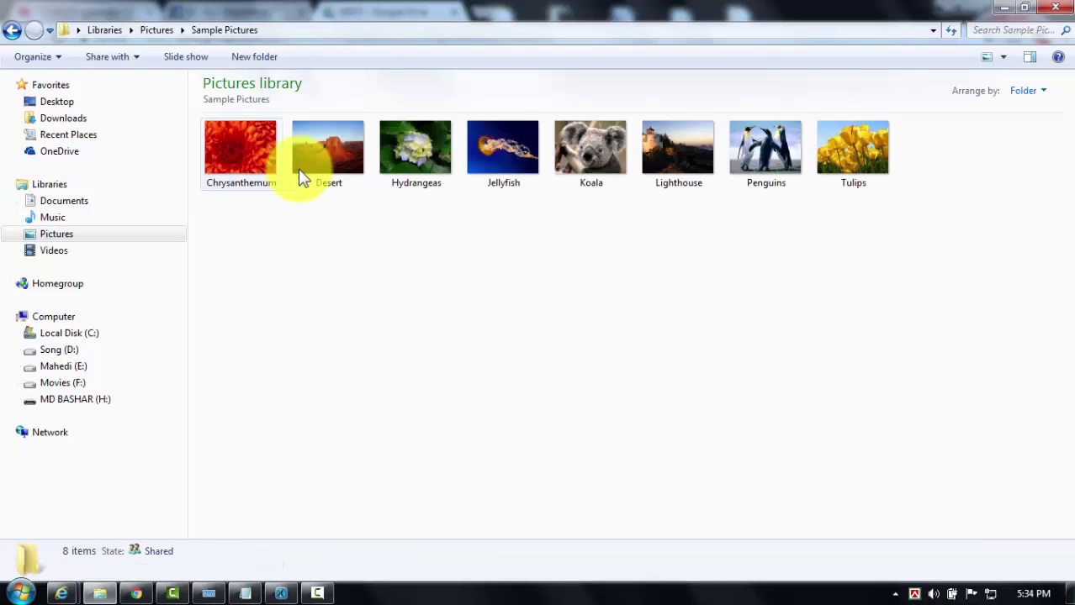
drag(239, 153, 415, 367)
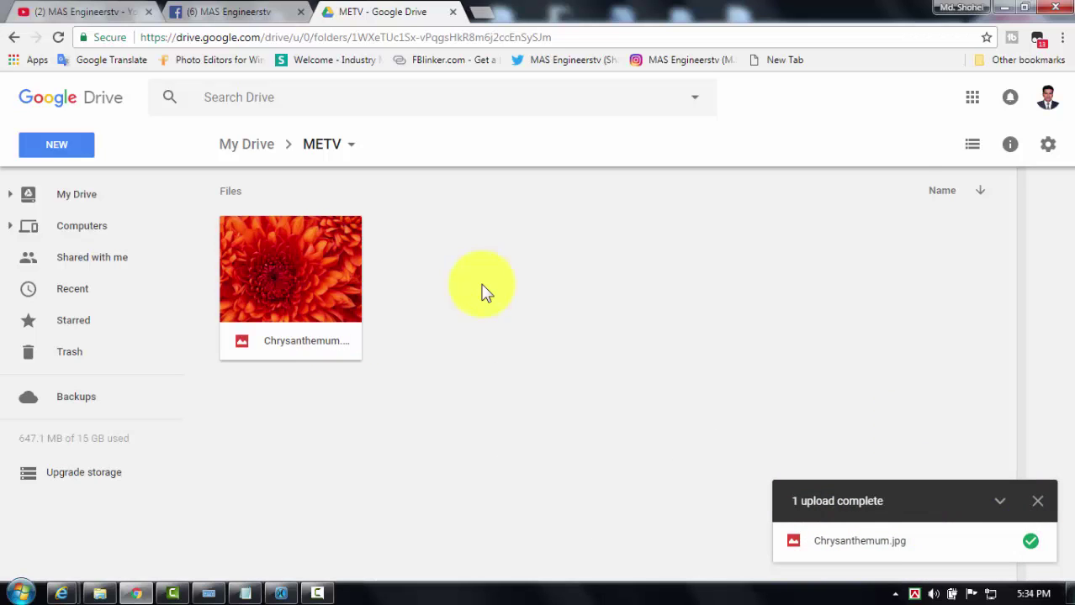
- Upload the image file IMG_20171230_130955 from the computer's Logo folder into the METV folder
click(59, 151)
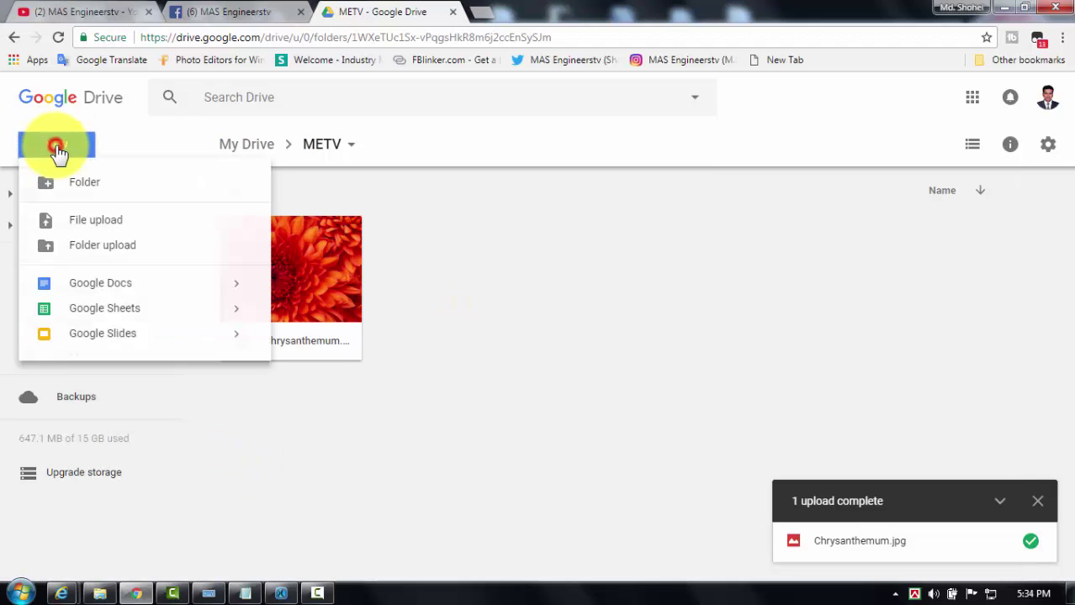
click(97, 222)
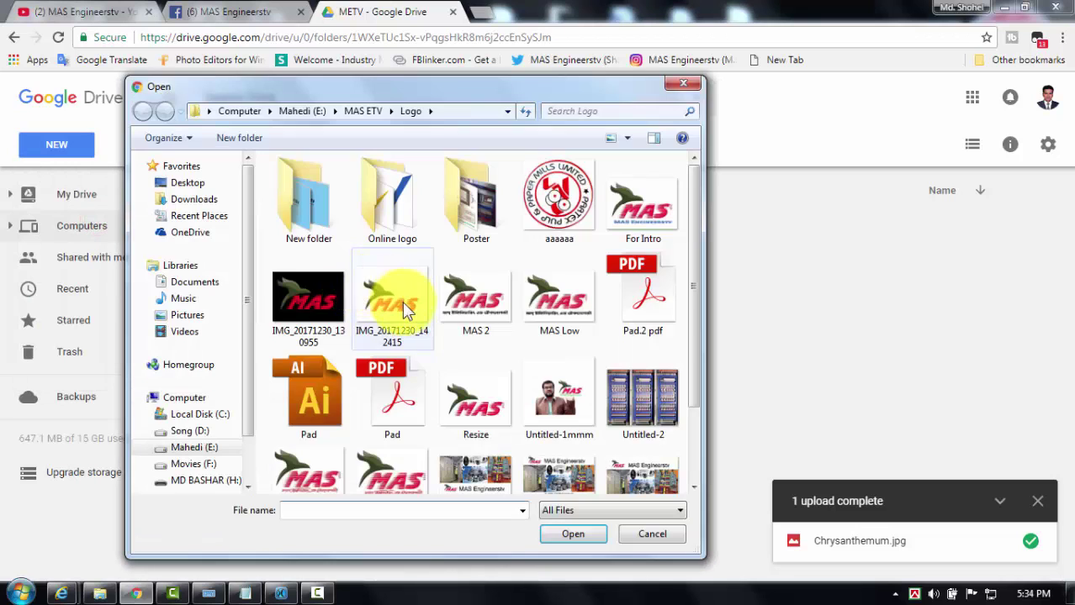
click(319, 305)
click(573, 535)
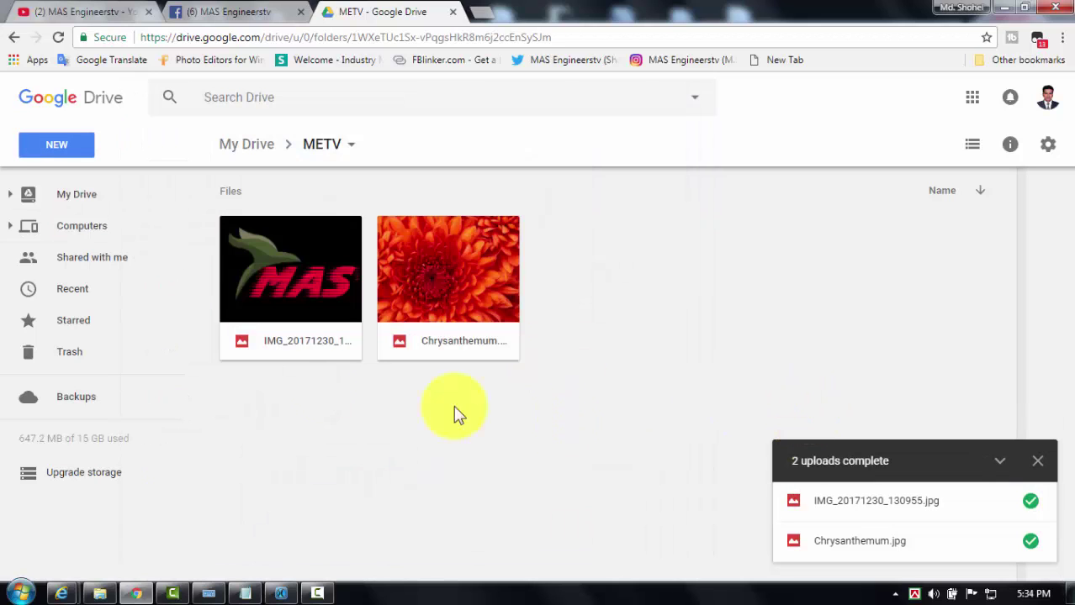
- Upload the S7-200 folder from the computer into the METV folder
click(61, 154)
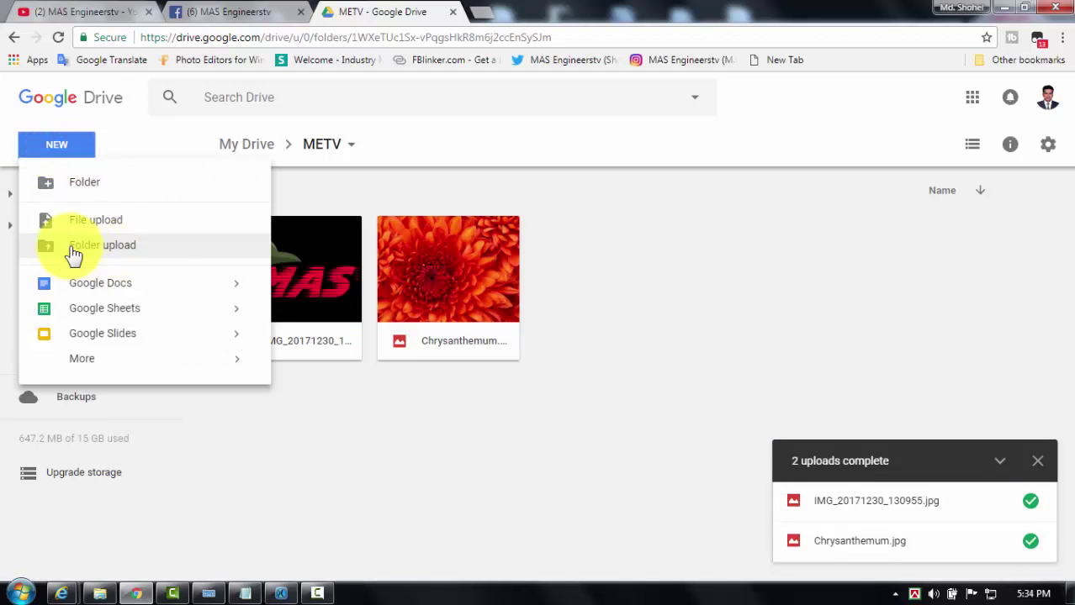
click(124, 252)
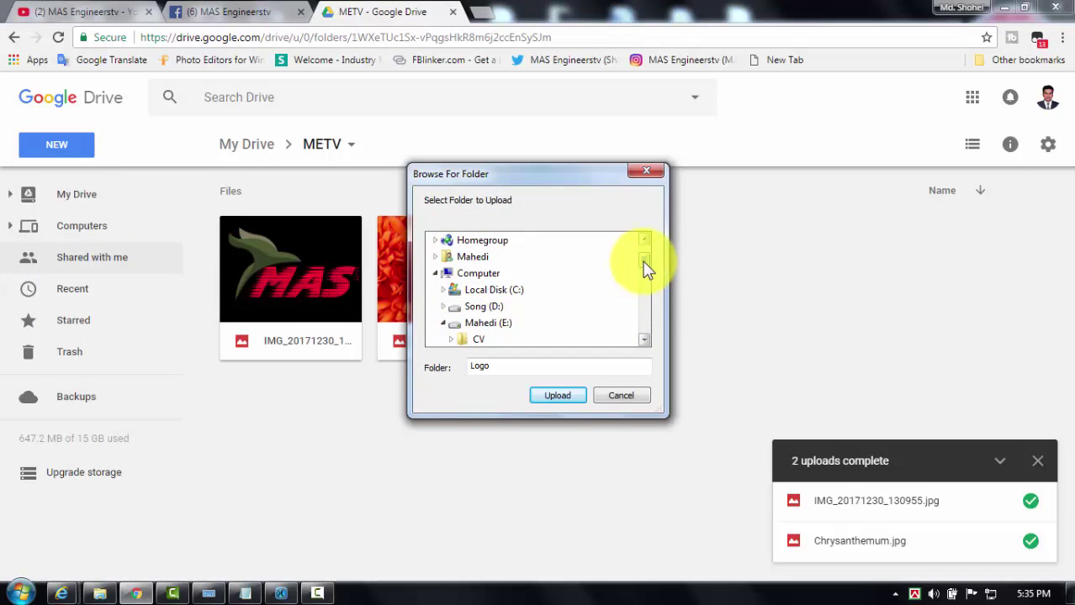
drag(646, 267, 648, 335)
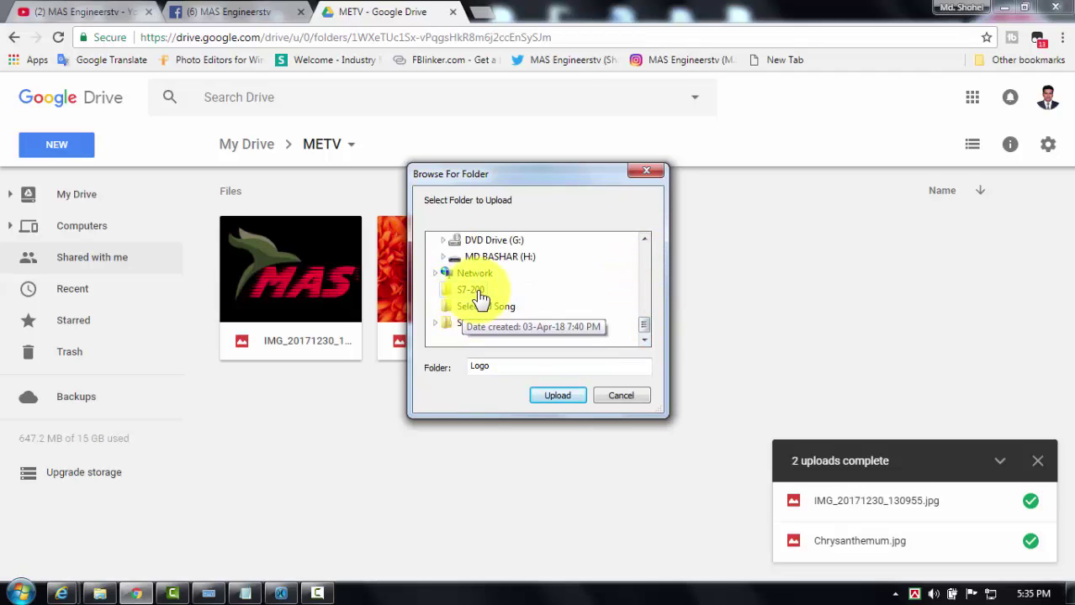
click(559, 399)
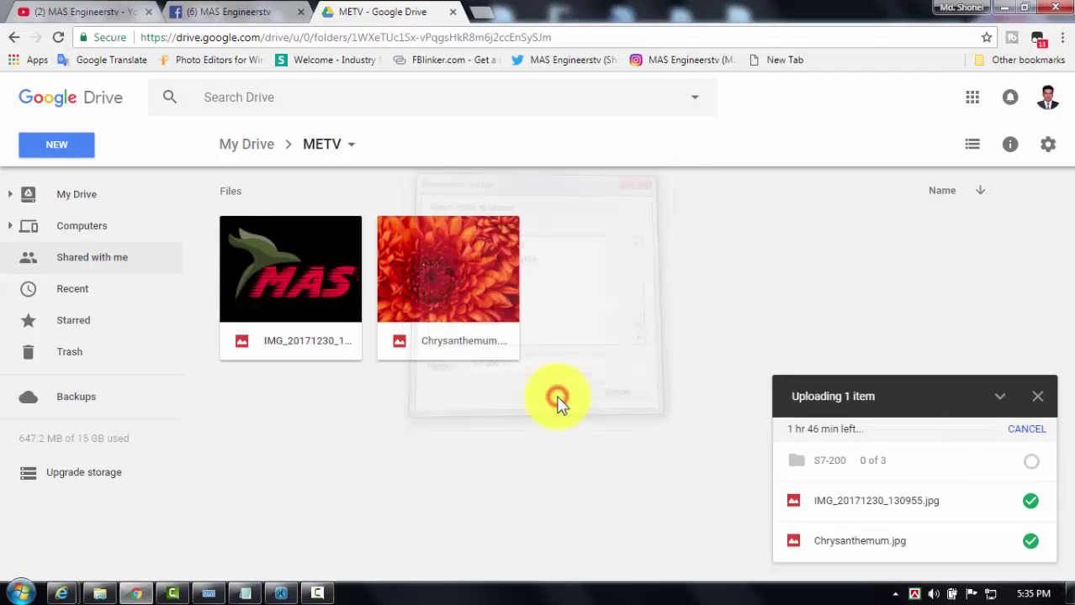
- Create a blank Google Docs document from the METV folder and close it without entering any content
click(81, 148)
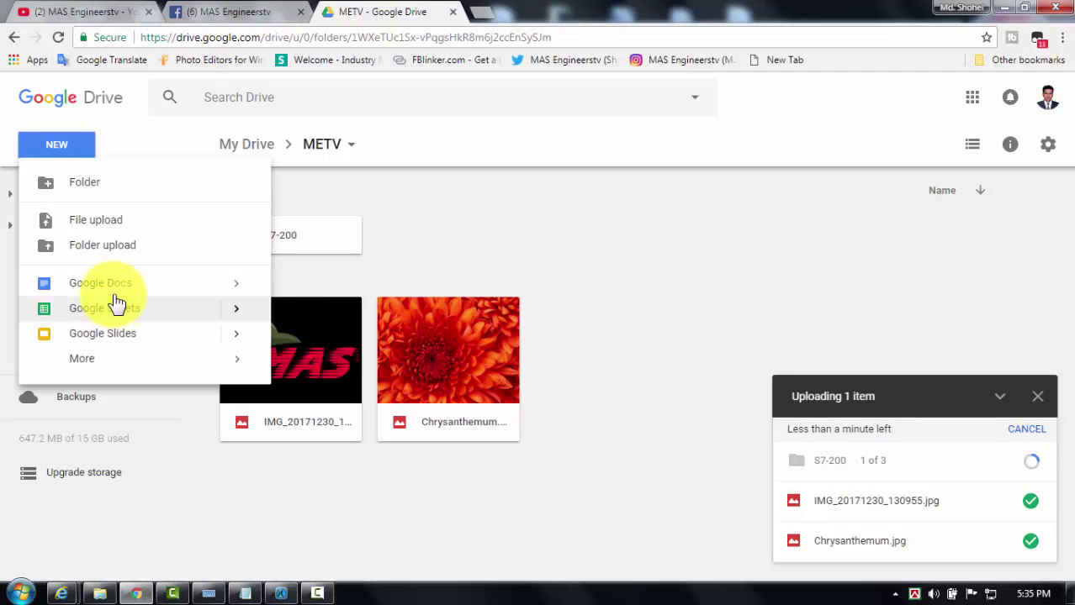
mouse_move(163, 299)
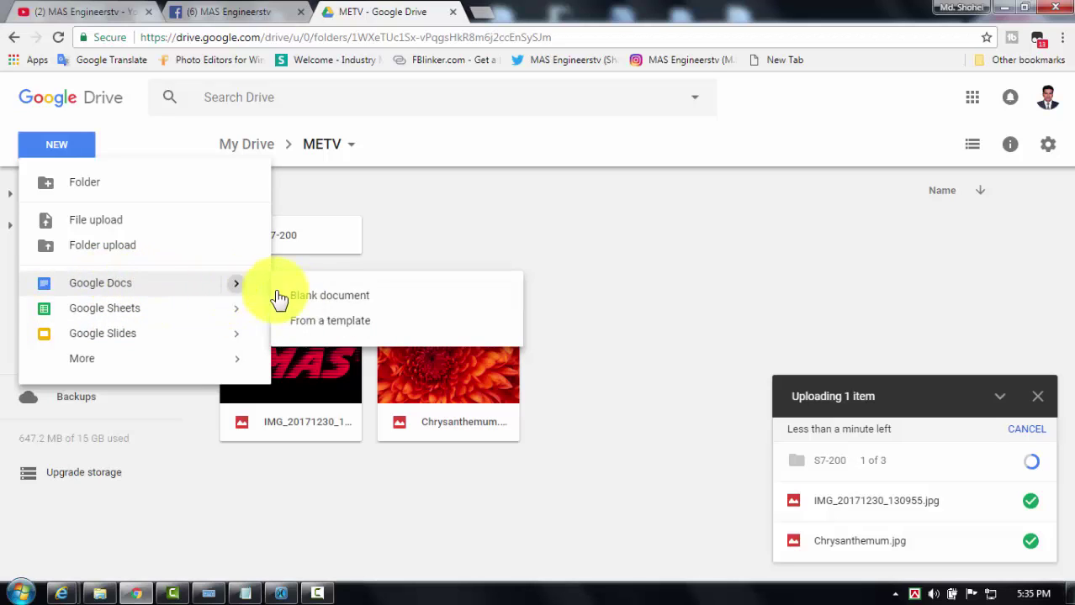
click(338, 305)
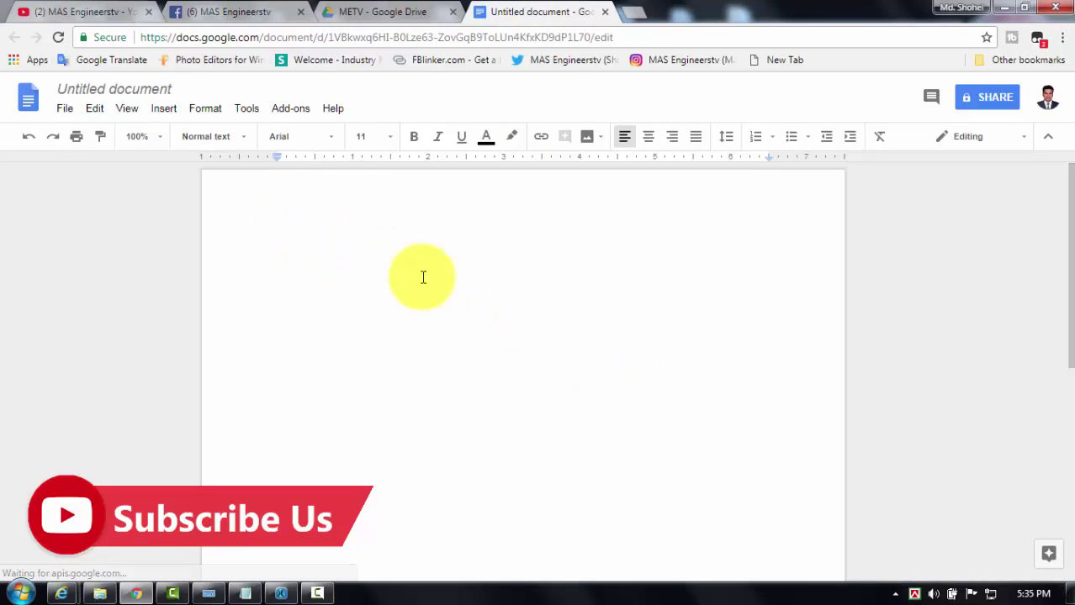
click(293, 233)
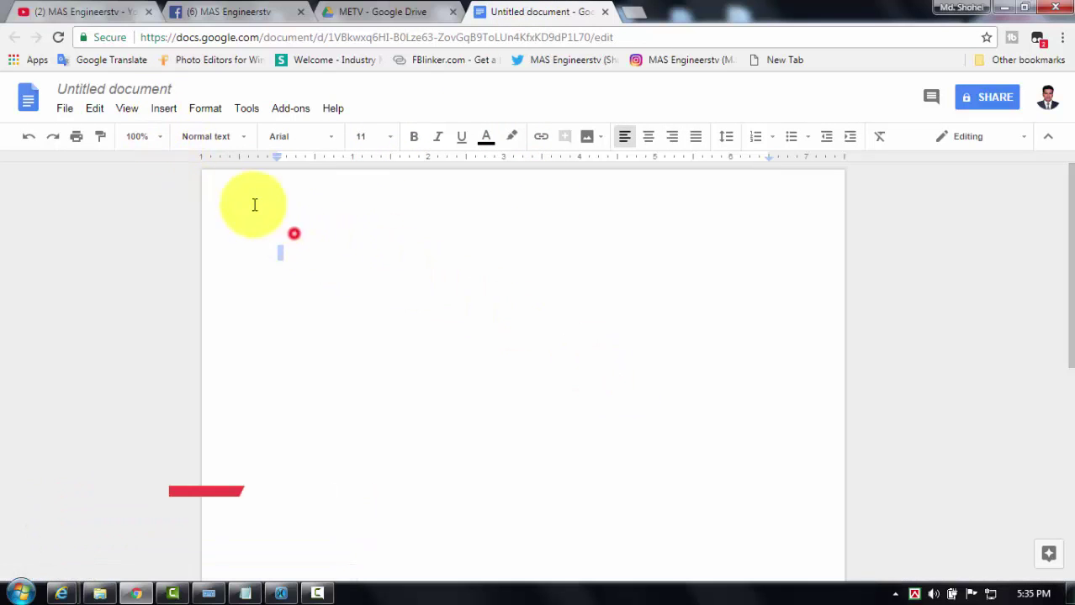
click(129, 88)
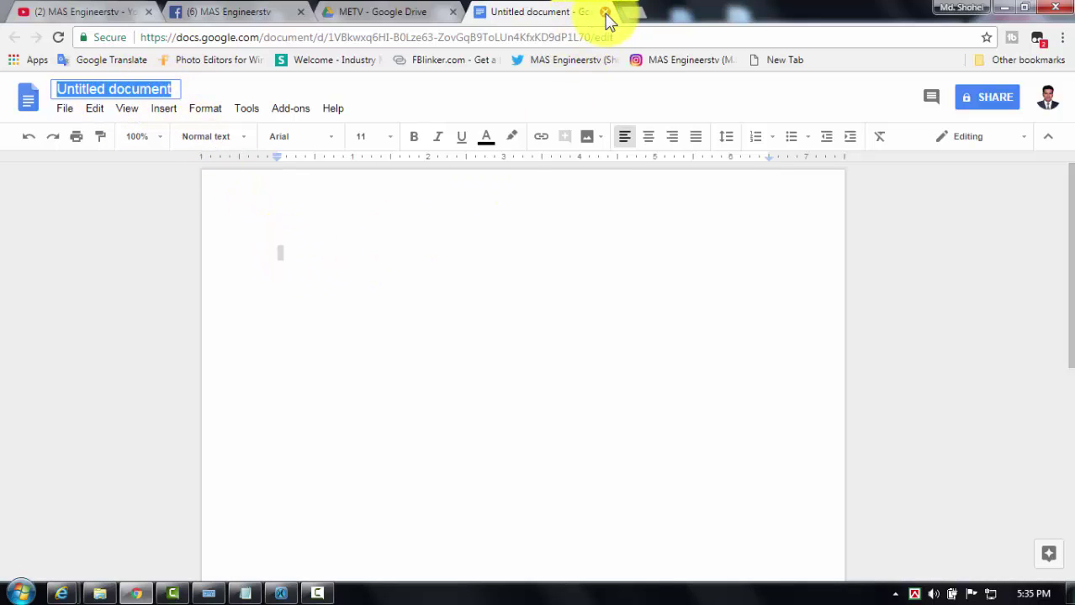
click(605, 13)
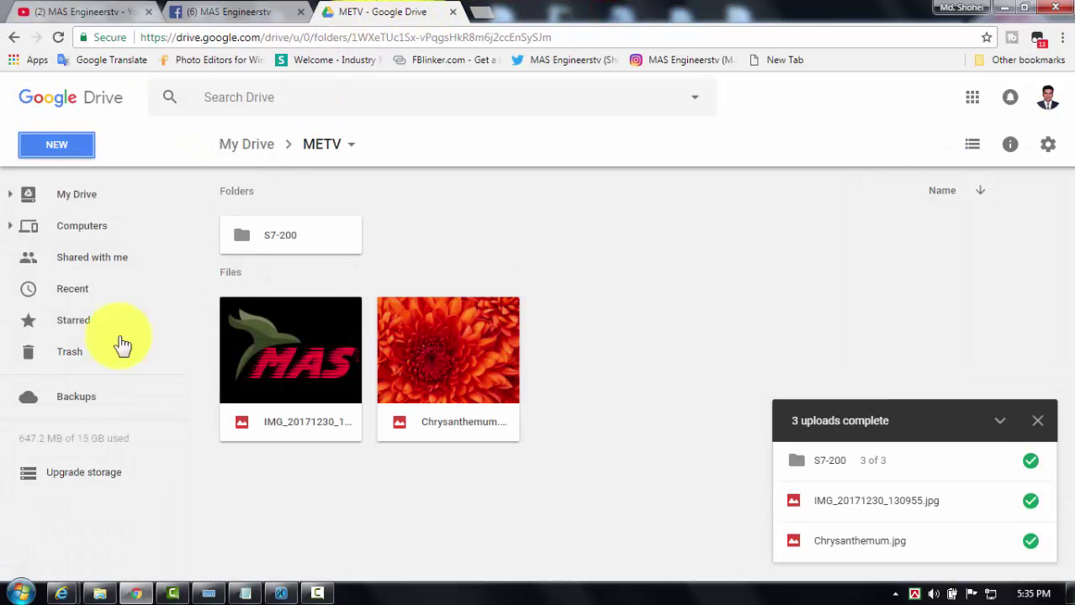
- Open the uploaded S7-200 folder to check its files and return to the METV folder
click(57, 152)
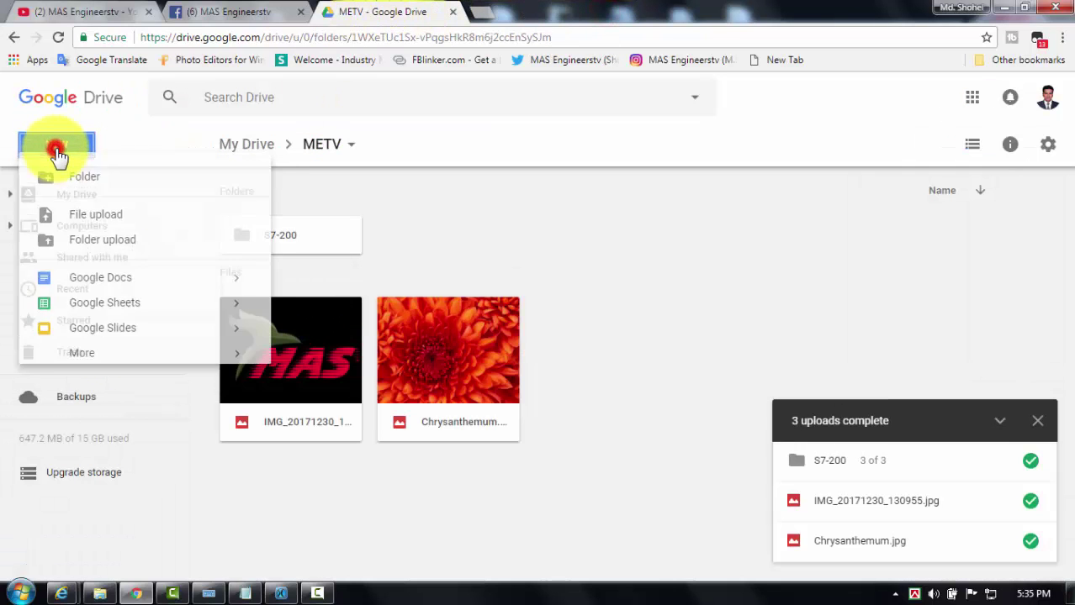
click(154, 241)
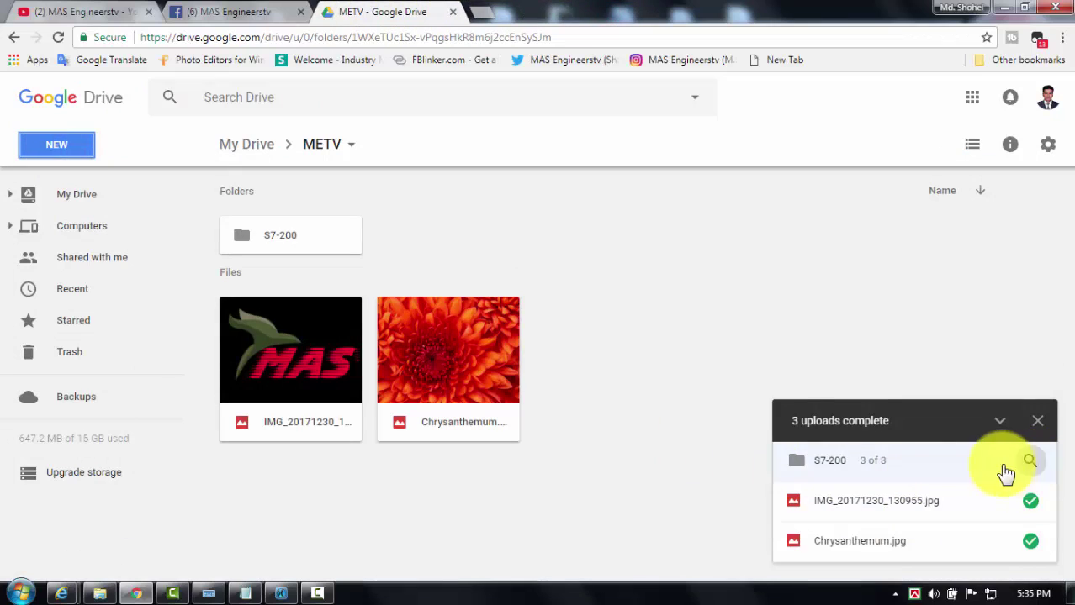
double_click(303, 240)
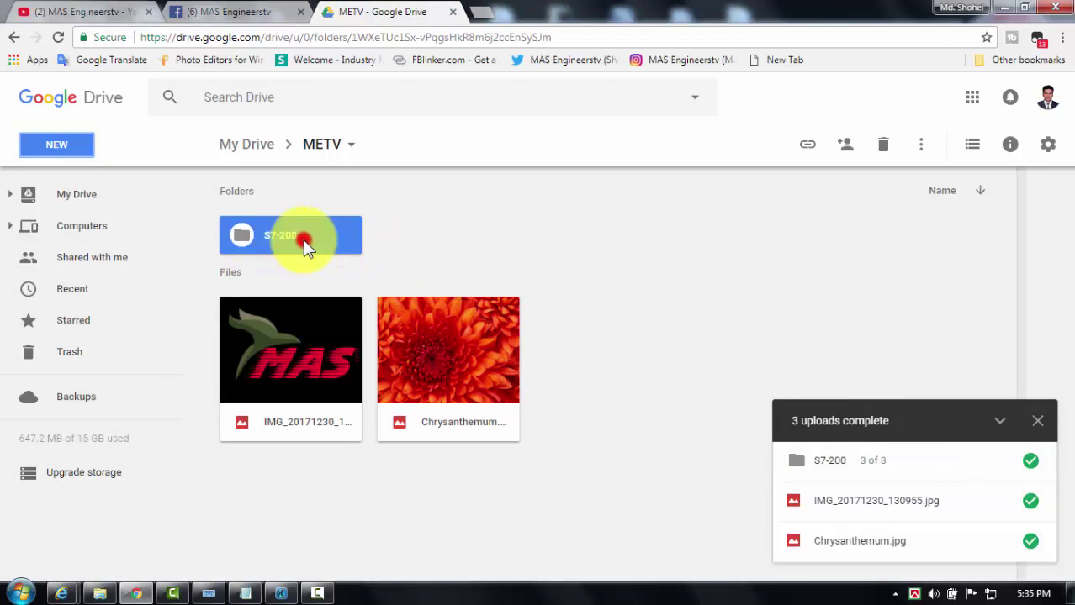
click(14, 39)
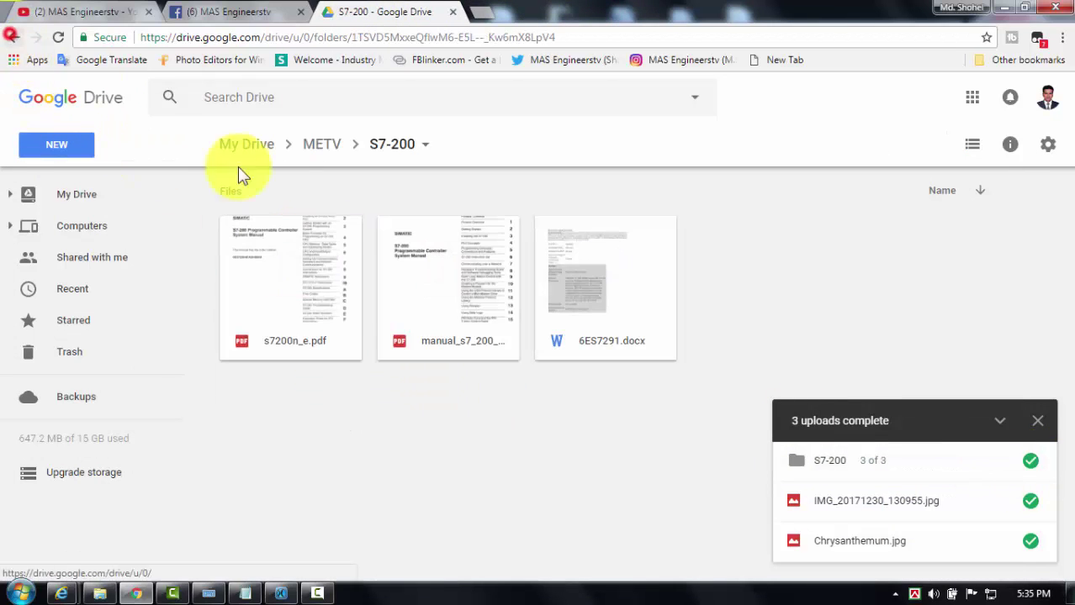
click(63, 147)
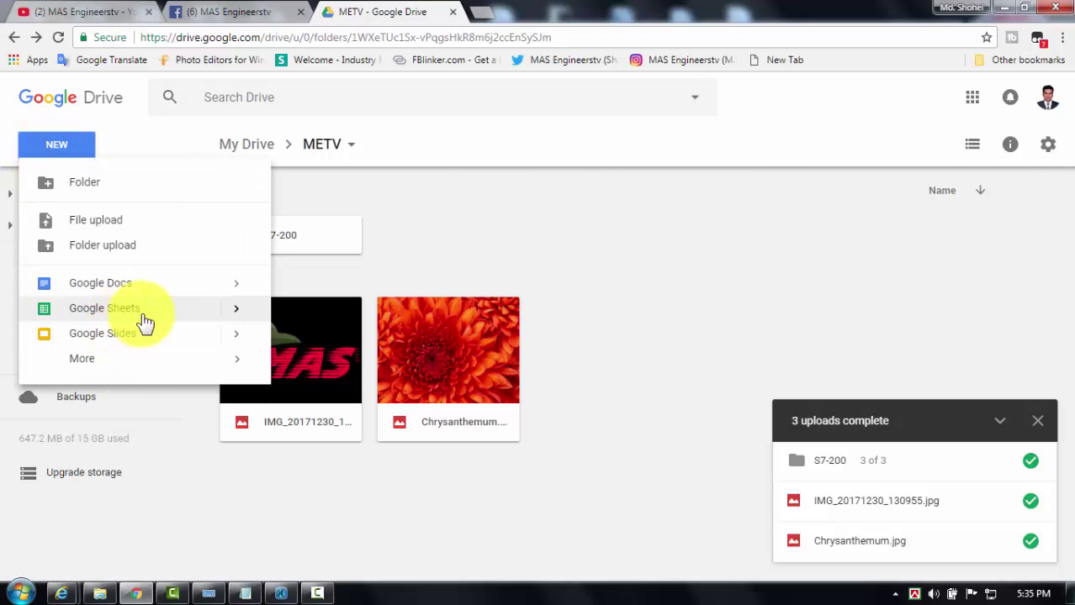
mouse_move(192, 311)
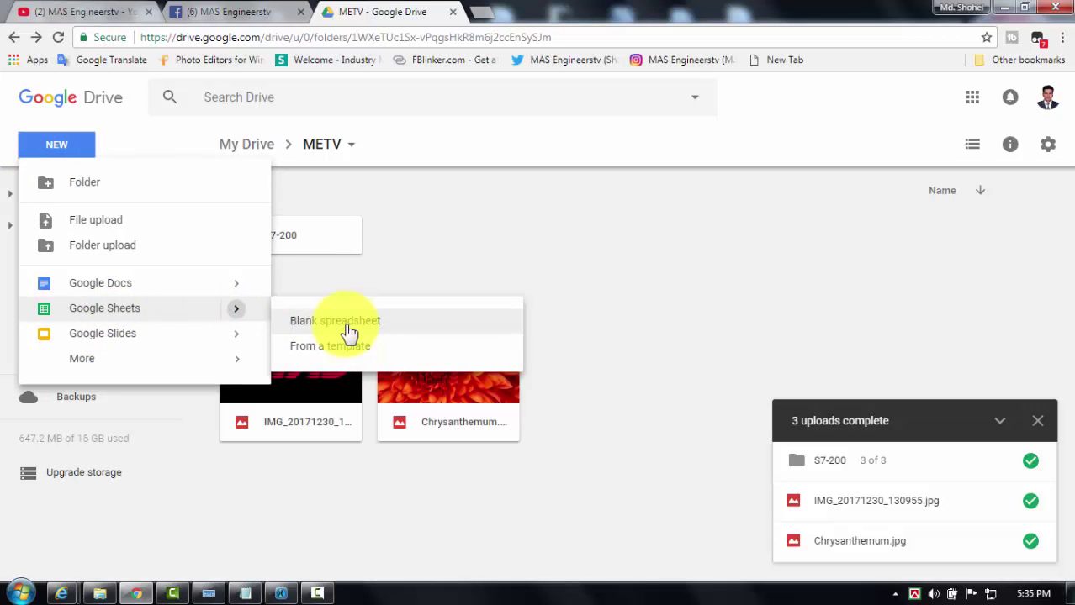
mouse_move(236, 337)
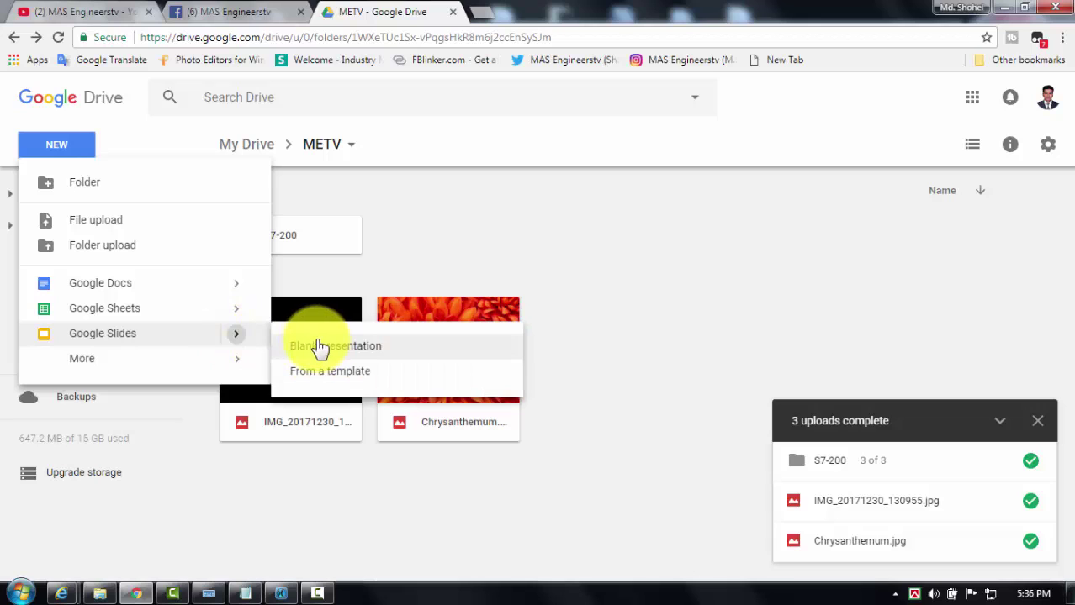
mouse_move(85, 362)
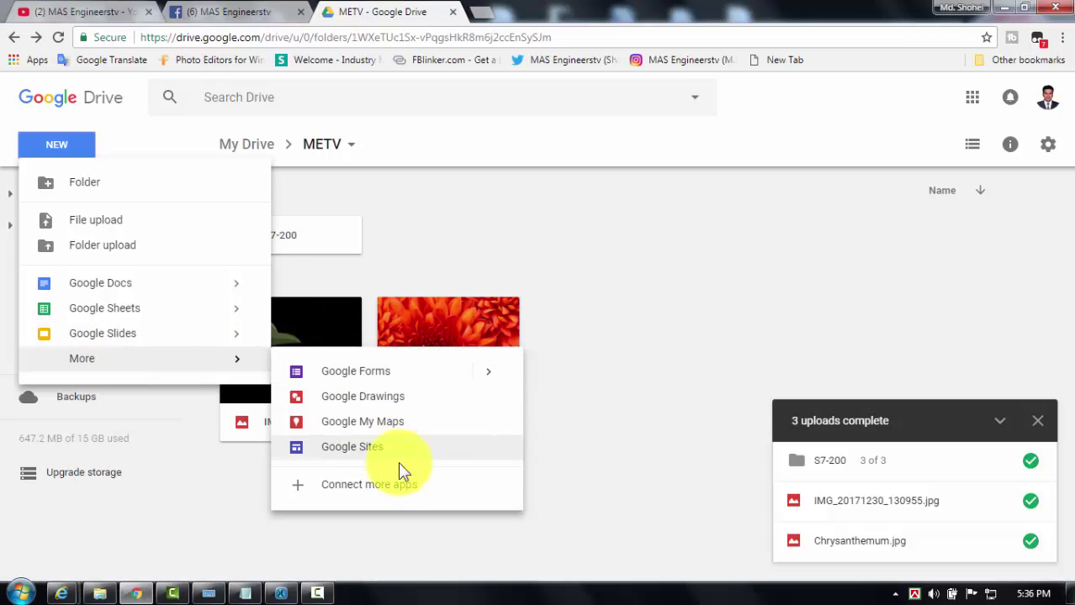
click(577, 280)
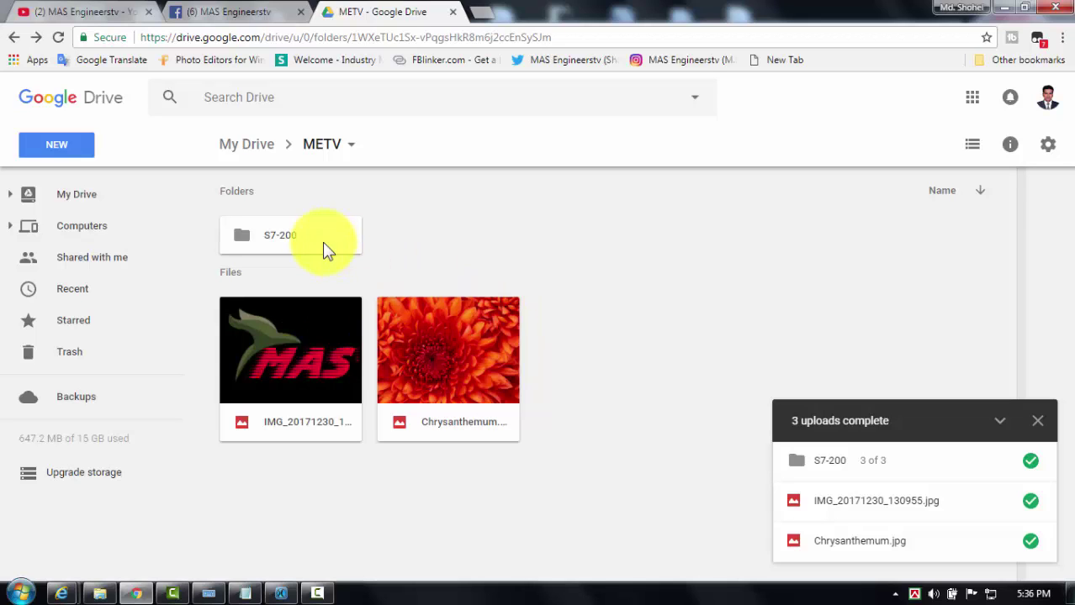
- Open the storage upgrade page, compare the total storage with the sizes and monthly prices of the plans, and close the page
click(69, 477)
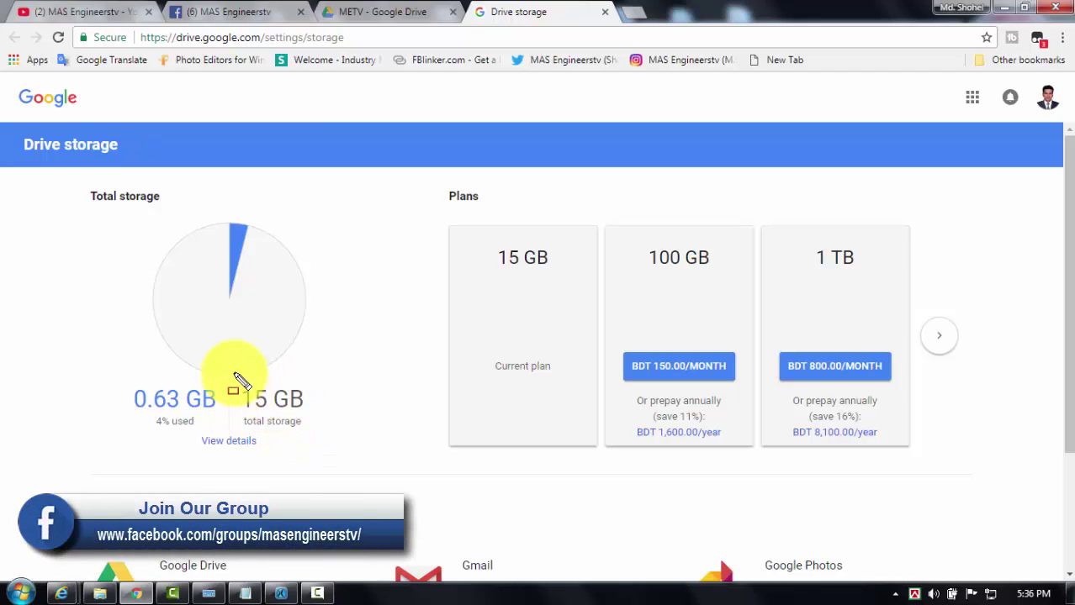
drag(234, 374, 345, 456)
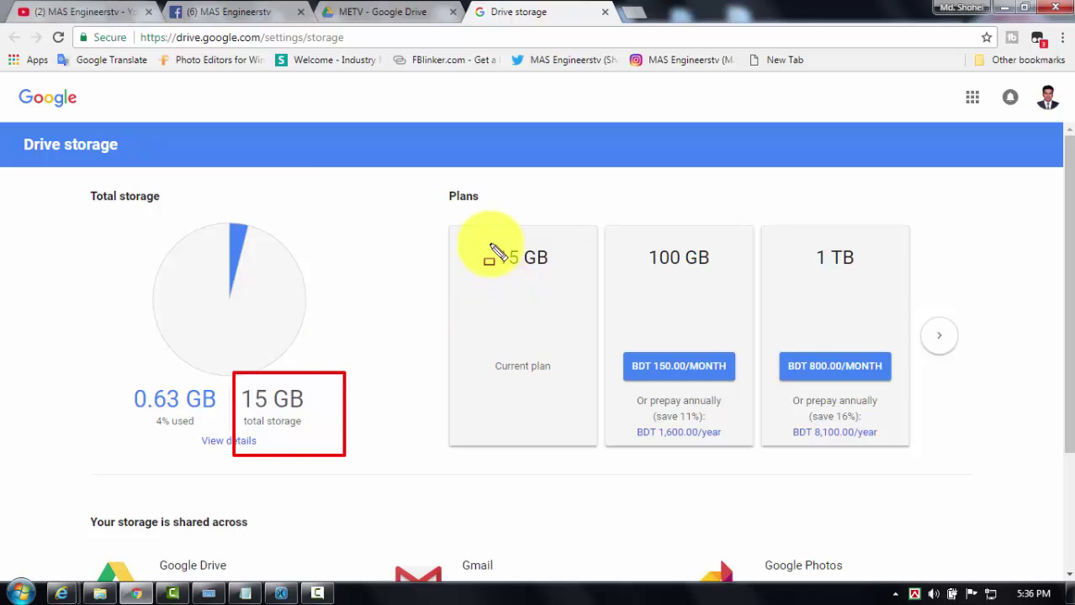
drag(486, 241, 579, 283)
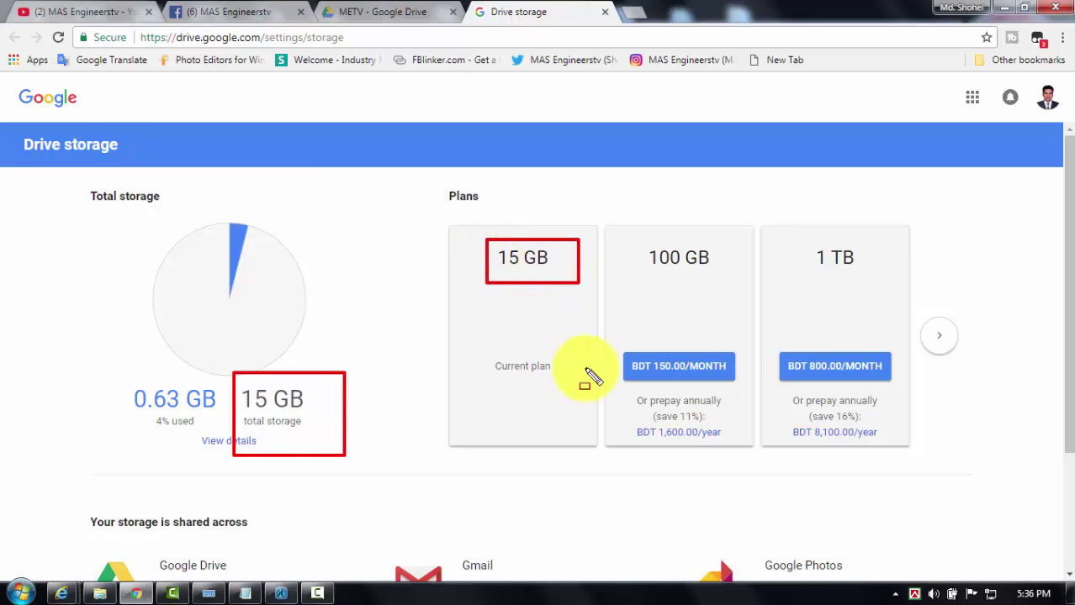
mouse_move(640, 240)
mouse_down()
mouse_move(684, 281)
mouse_move(737, 280)
mouse_up()
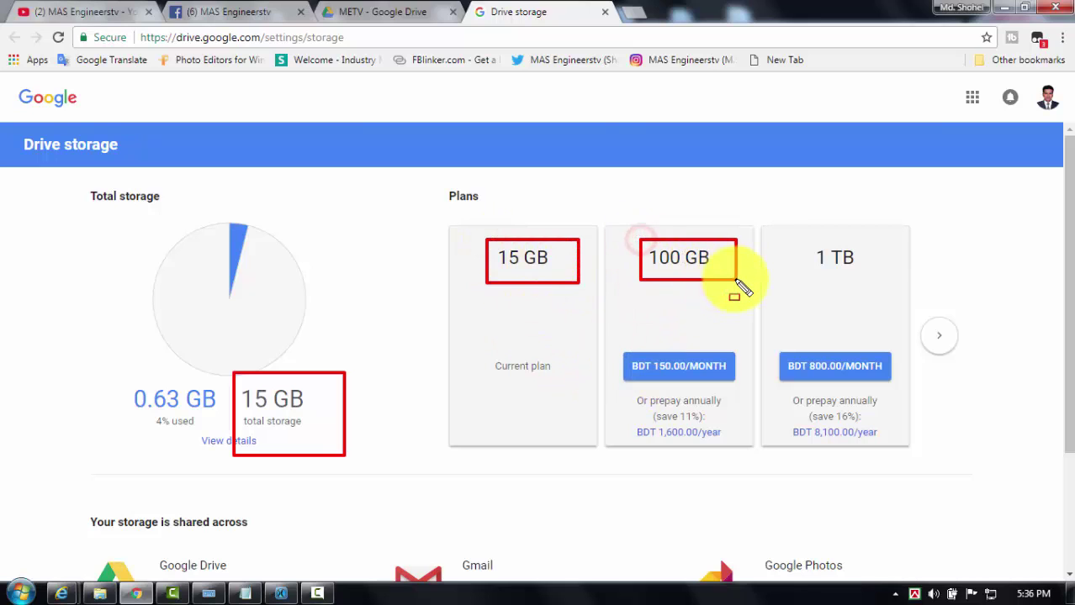
drag(617, 349, 745, 383)
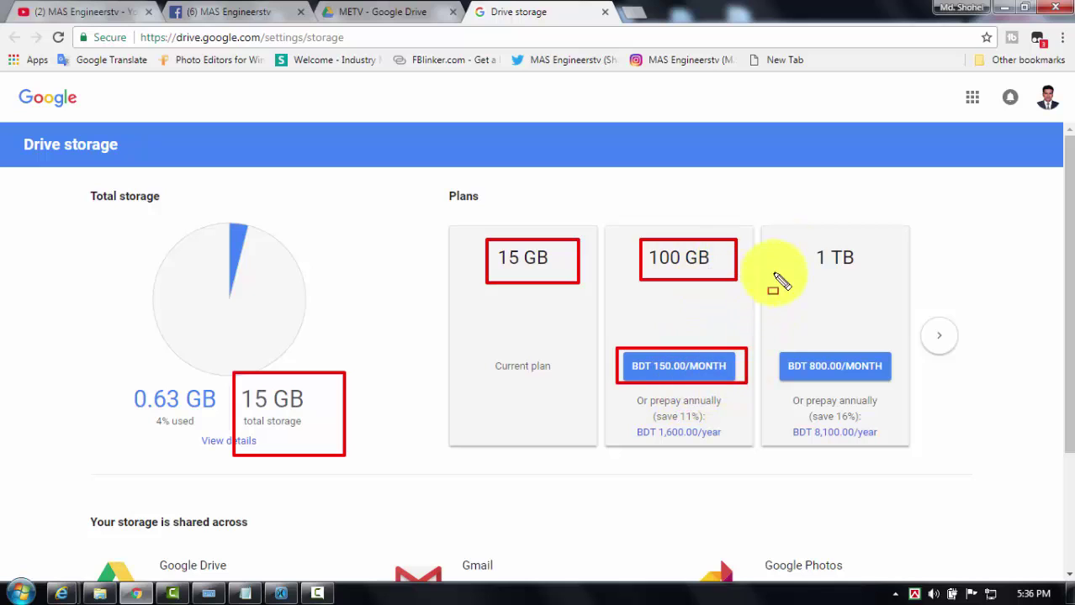
mouse_move(801, 242)
mouse_down()
mouse_move(852, 282)
mouse_move(879, 281)
mouse_up()
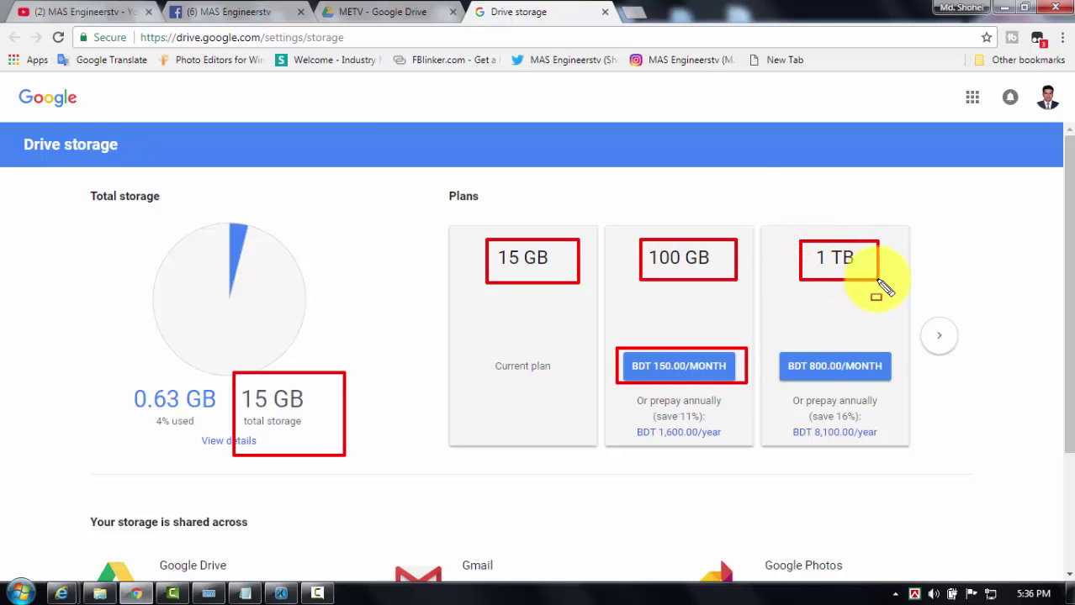
mouse_move(782, 360)
mouse_down()
mouse_move(883, 385)
mouse_move(898, 374)
mouse_move(870, 362)
mouse_up()
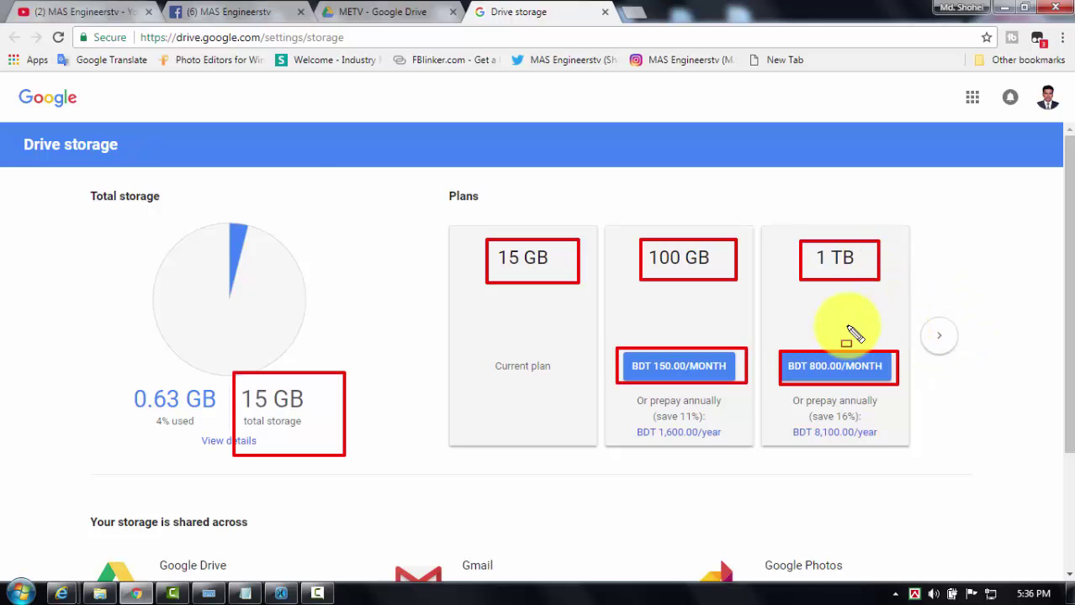
key(Escape)
click(937, 335)
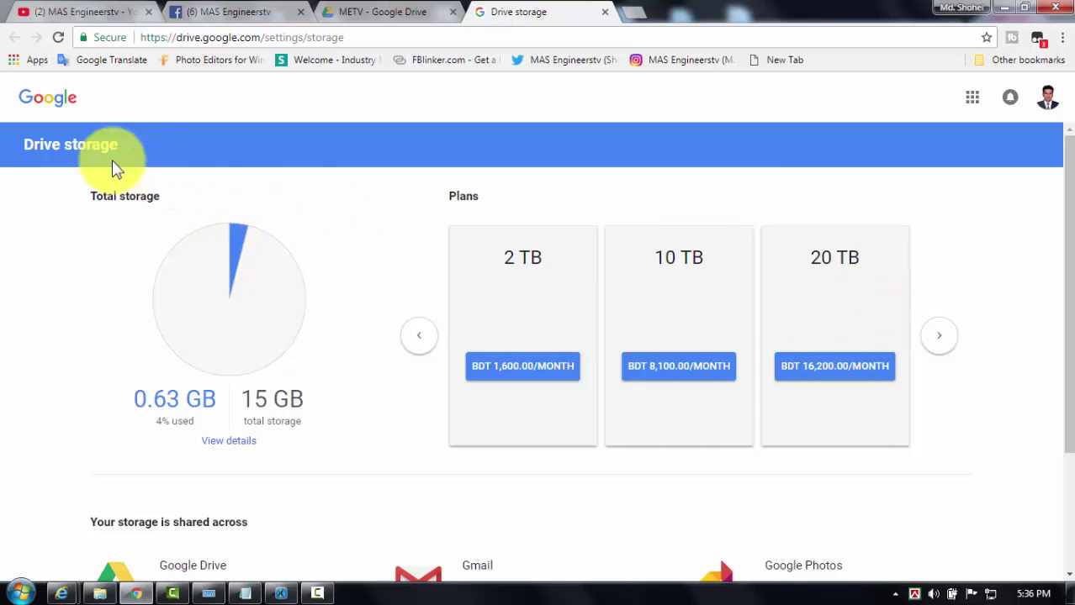
click(605, 12)
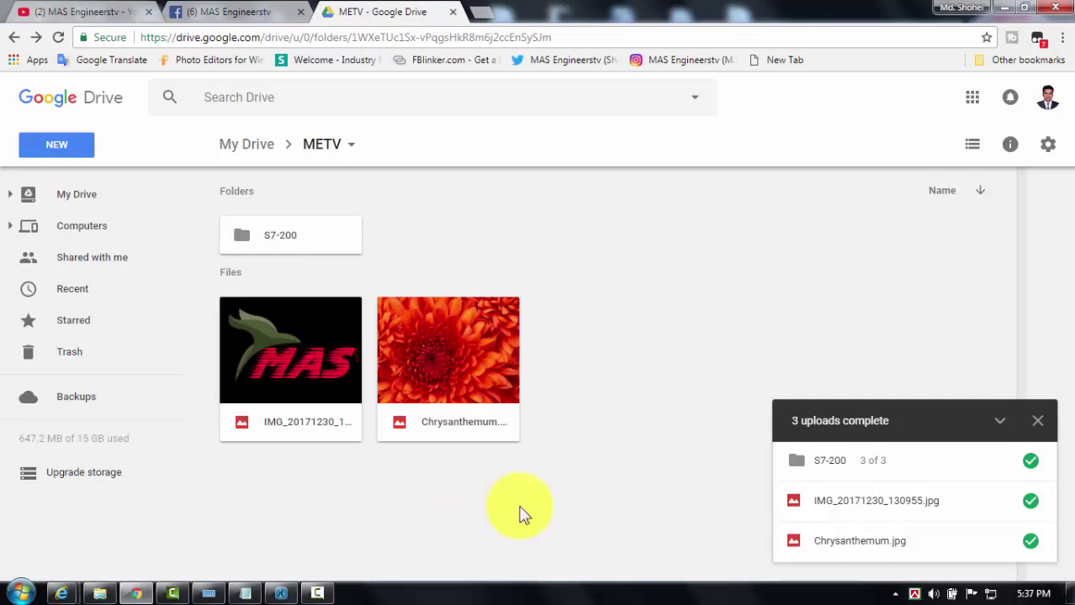
- Look through the Recent, Starred, Trash and Backups sections, return to My Drive, and dismiss the upload status notice
click(998, 423)
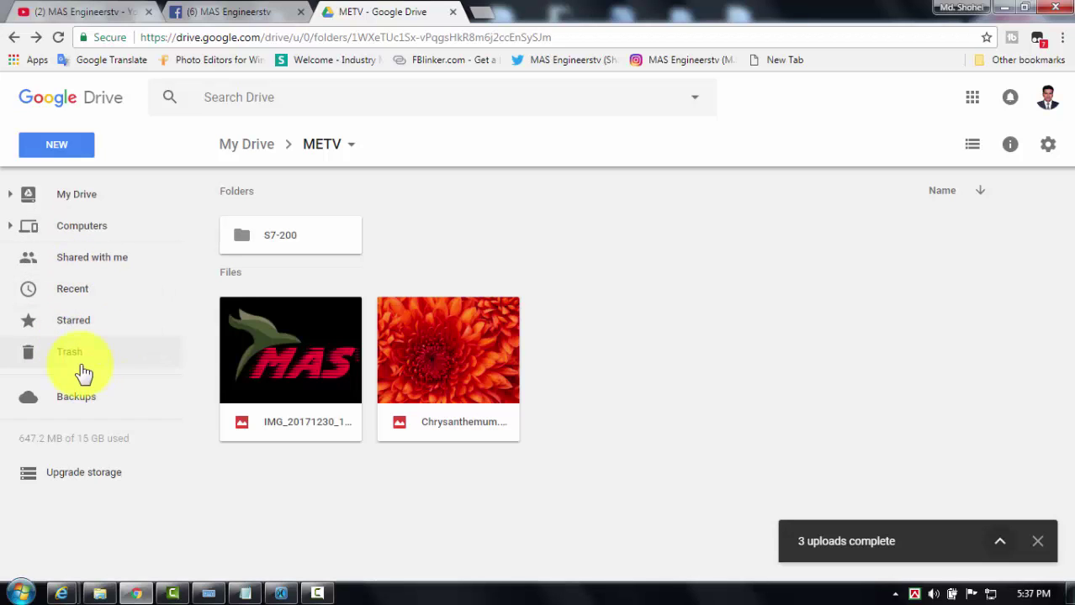
click(79, 294)
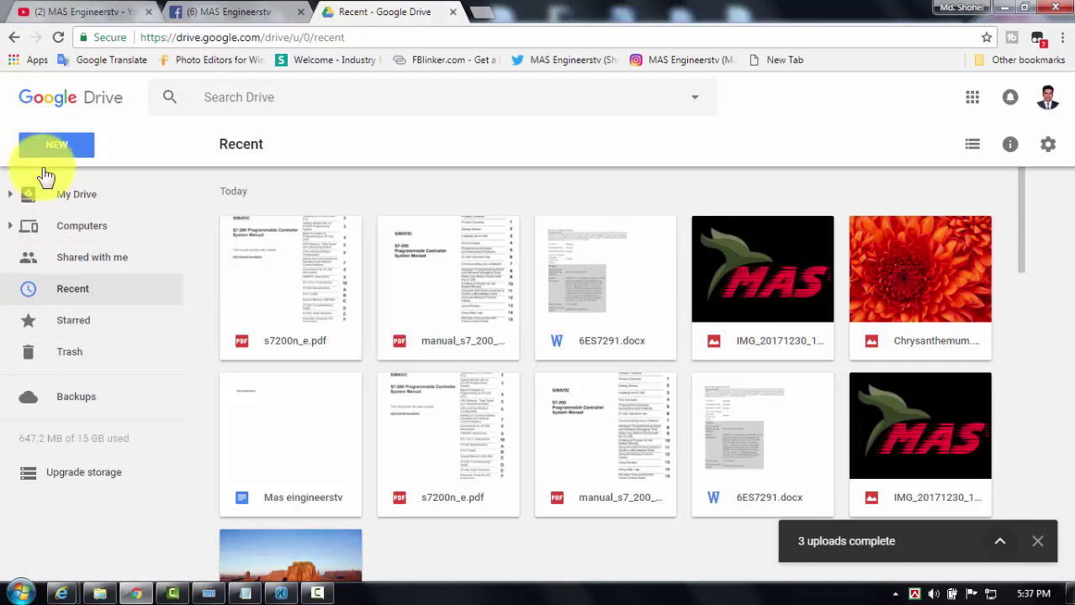
click(73, 320)
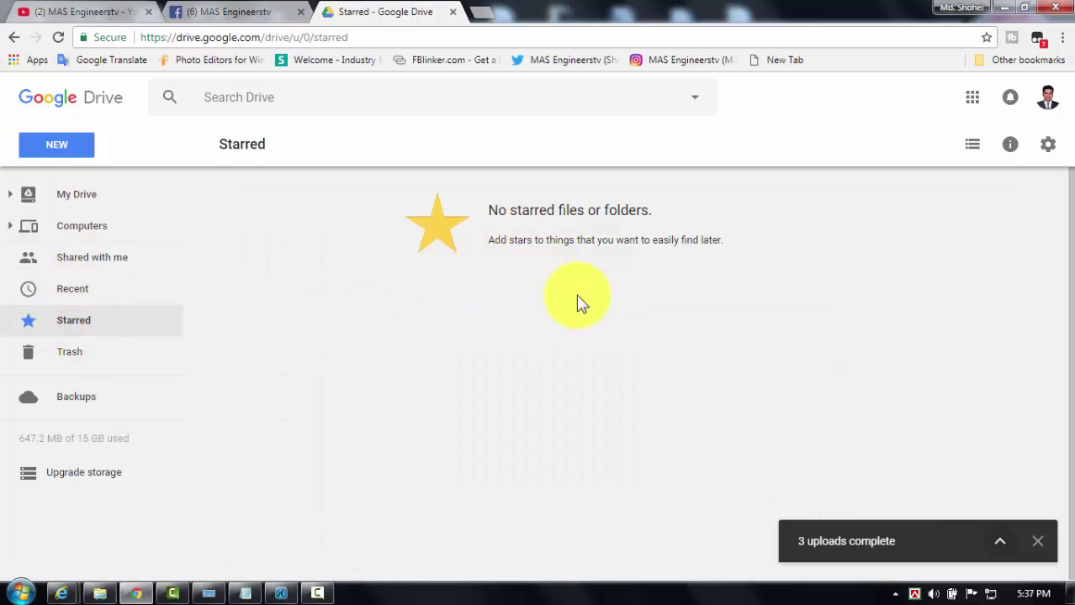
click(70, 354)
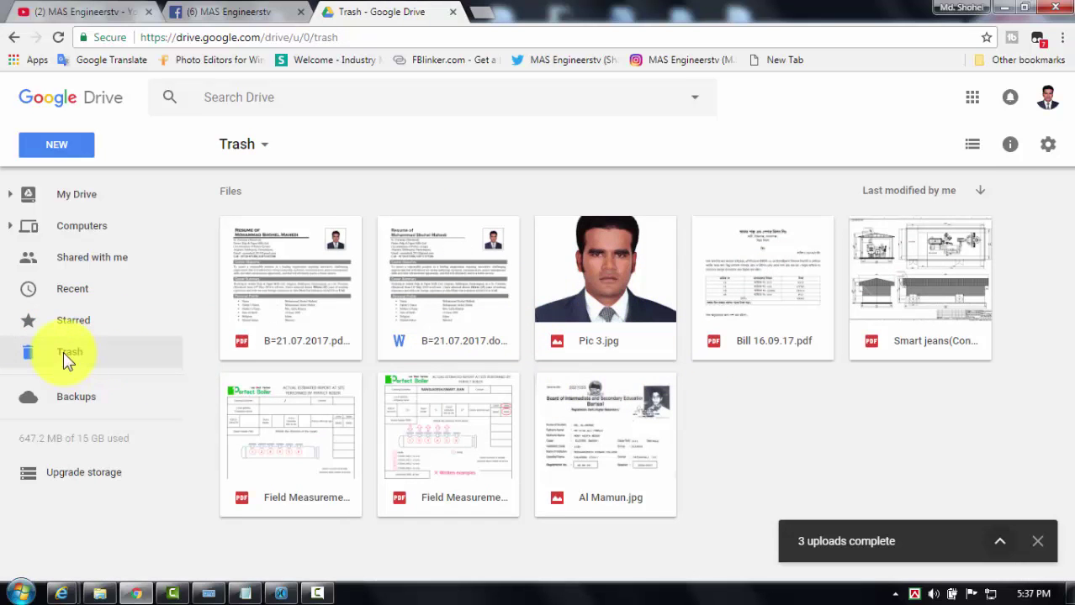
click(78, 402)
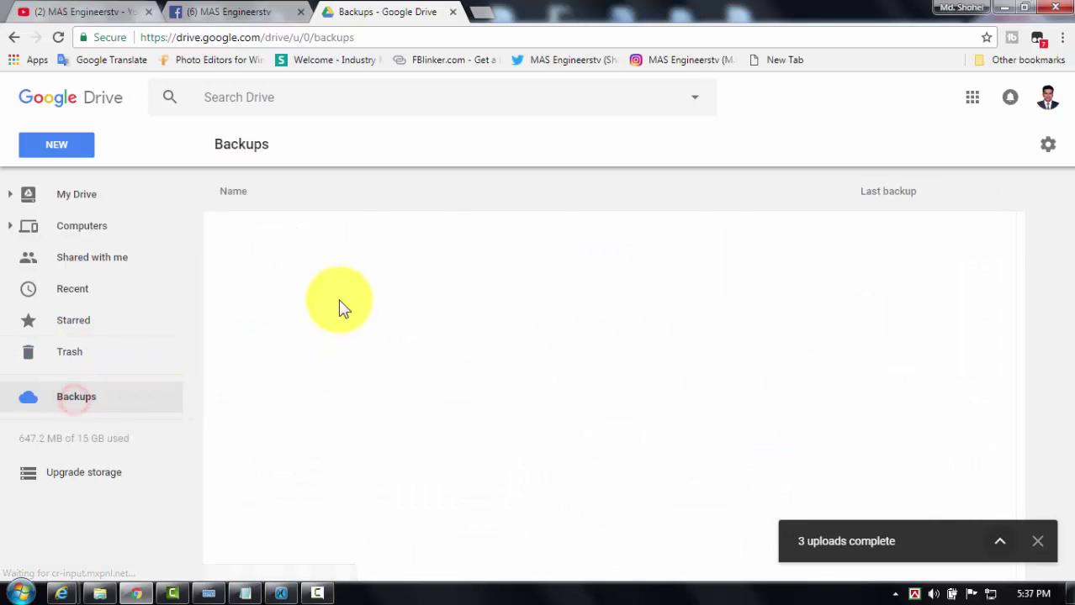
click(69, 195)
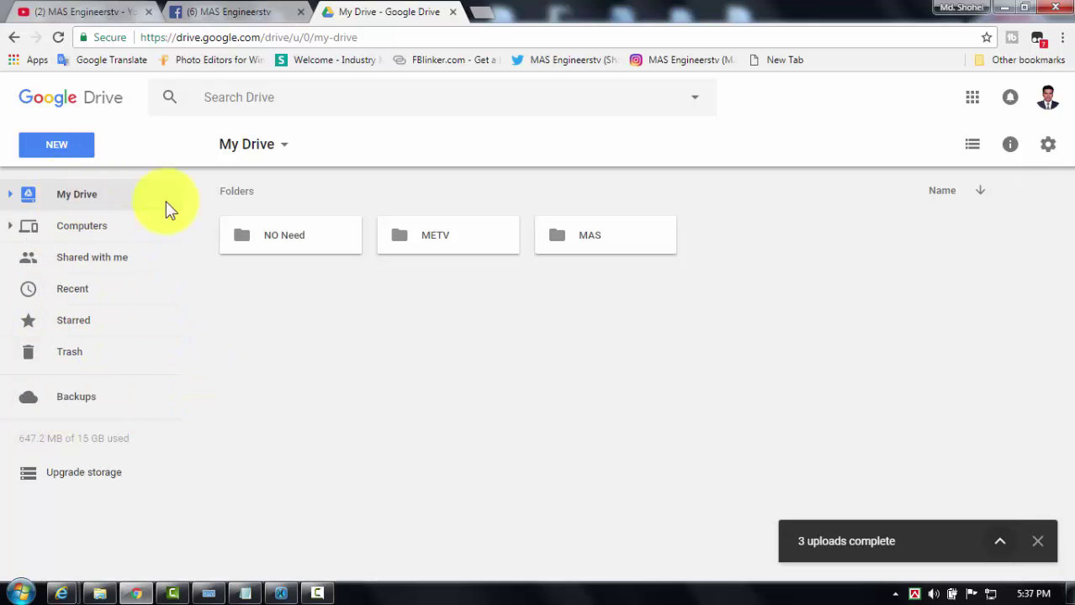
click(1037, 543)
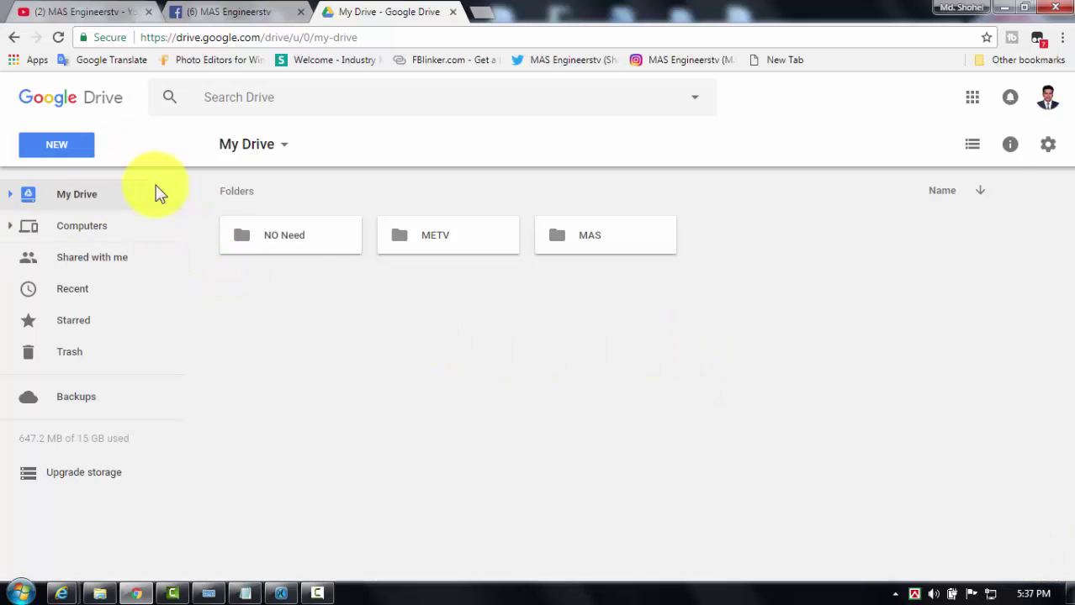
- Open the METV folder and get a shareable link for the MAS logo image, turning on its link sharing
double_click(474, 235)
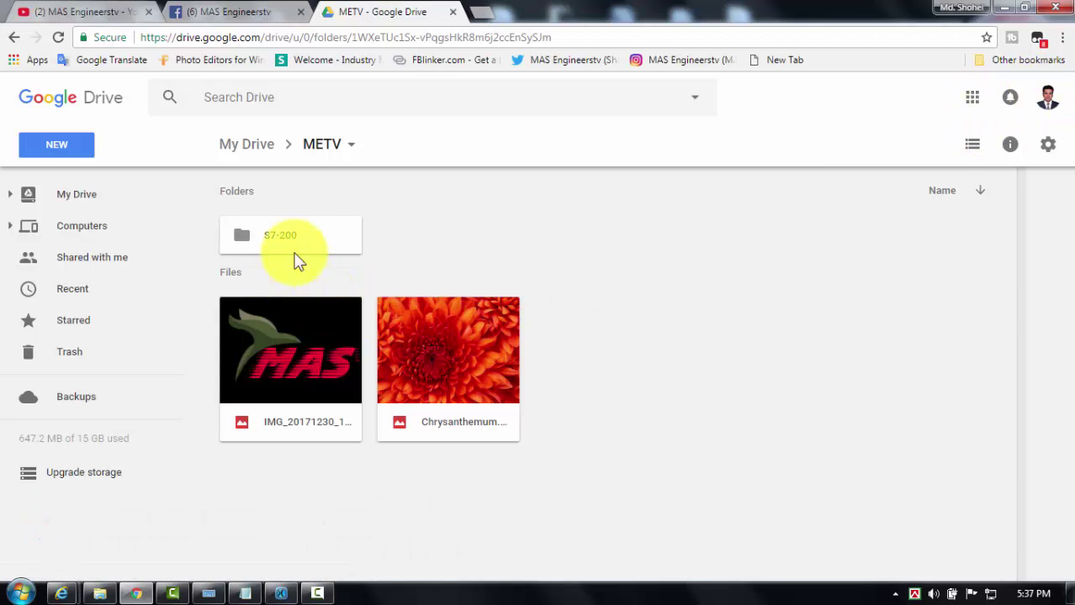
click(290, 360)
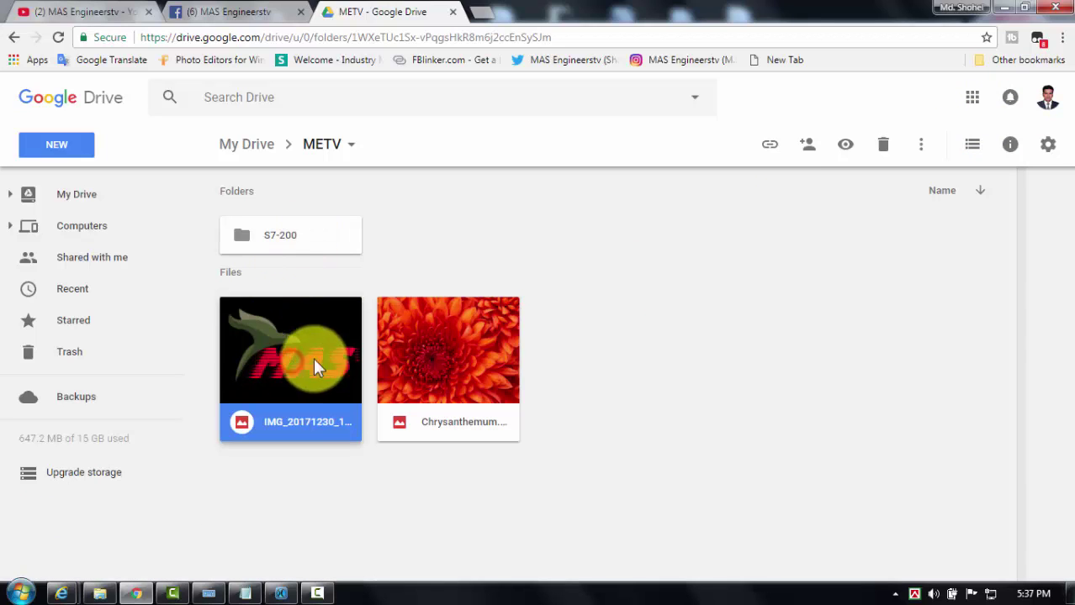
right_click(294, 350)
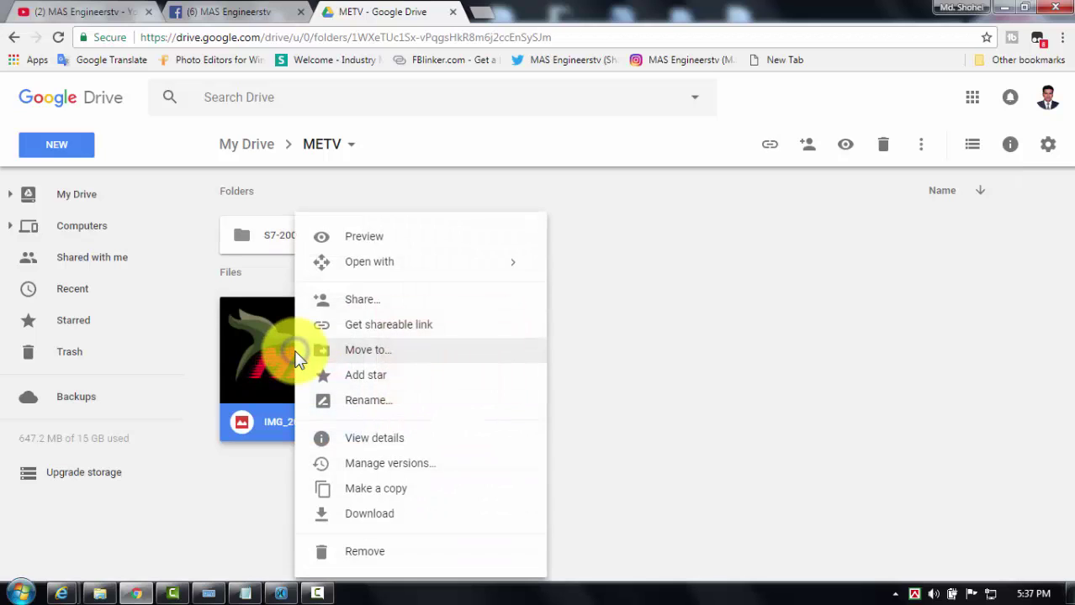
click(429, 335)
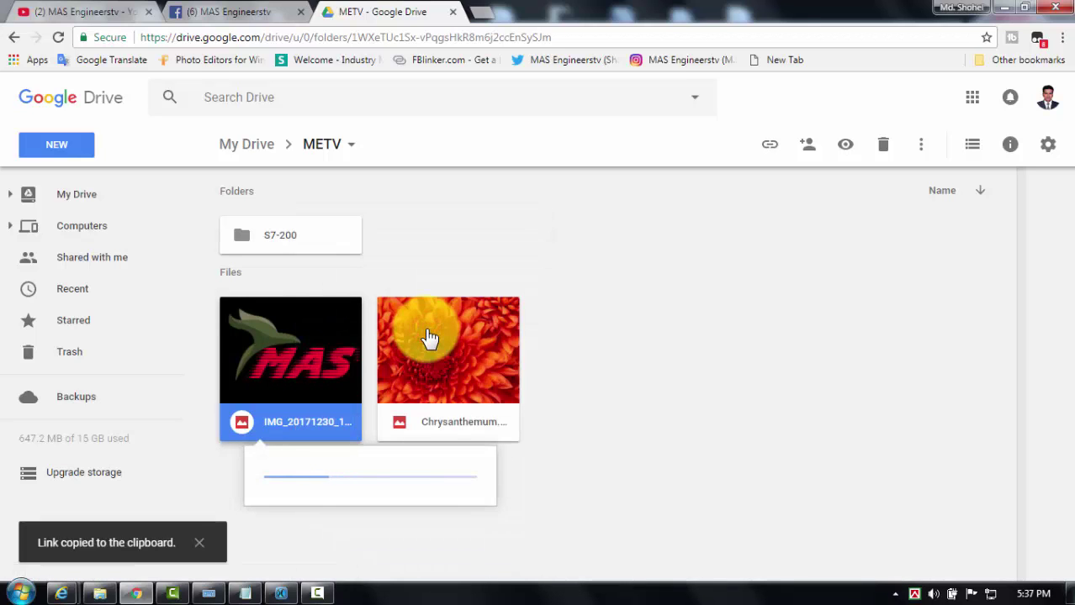
click(417, 454)
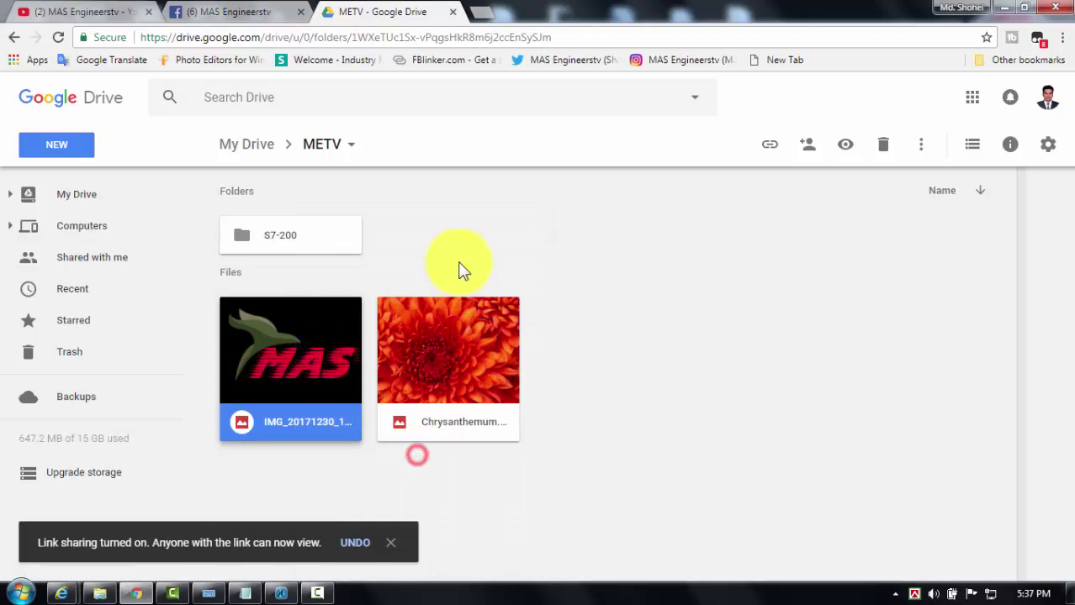
- Open the MAS logo image's sharing settings and choose "Anyone with the link can view" as its link access
right_click(307, 315)
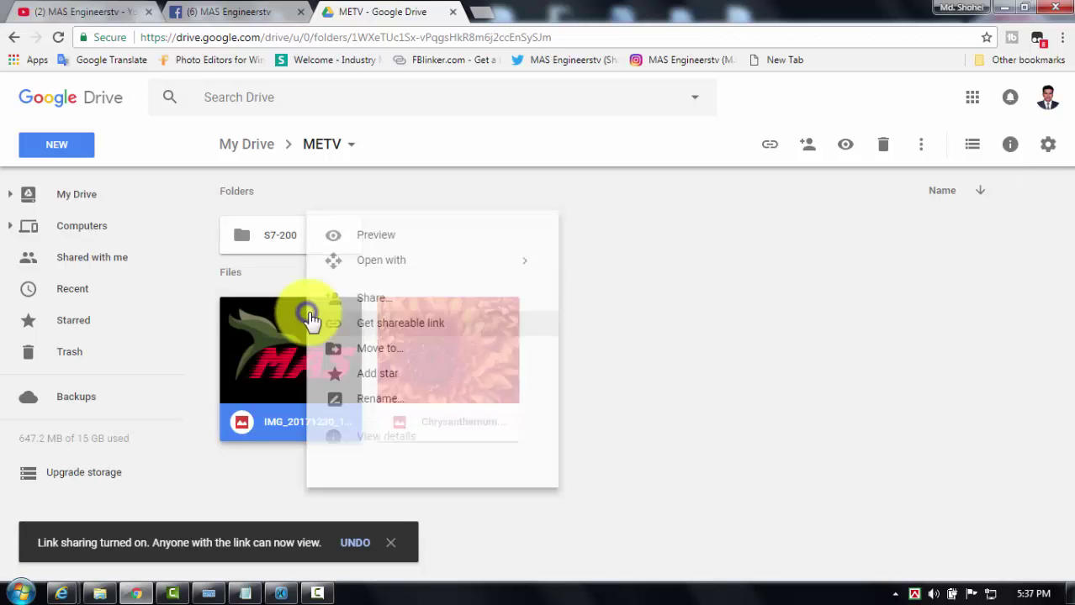
click(380, 322)
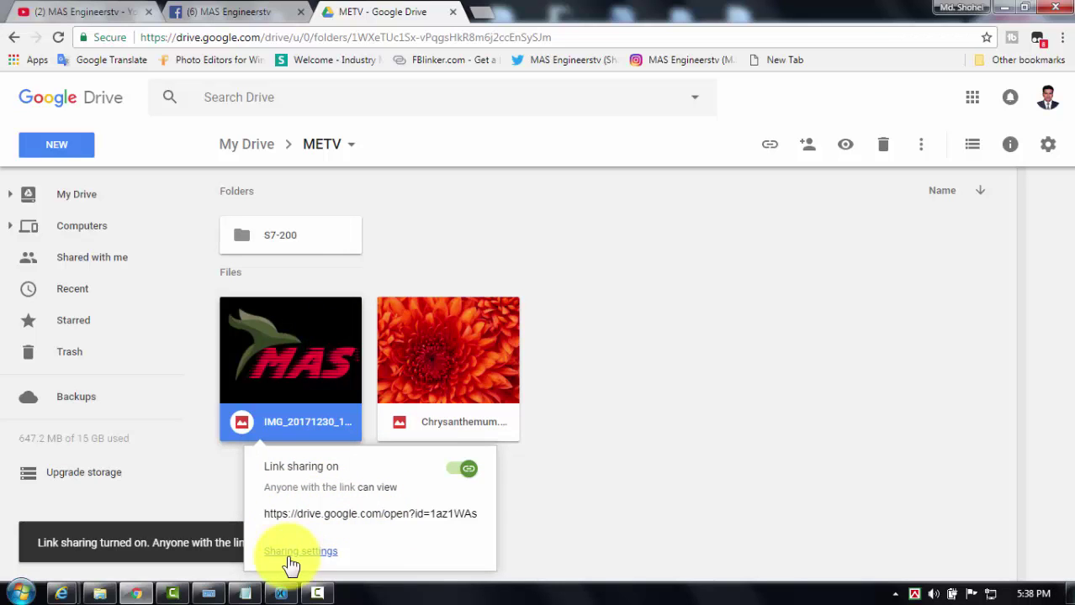
click(317, 553)
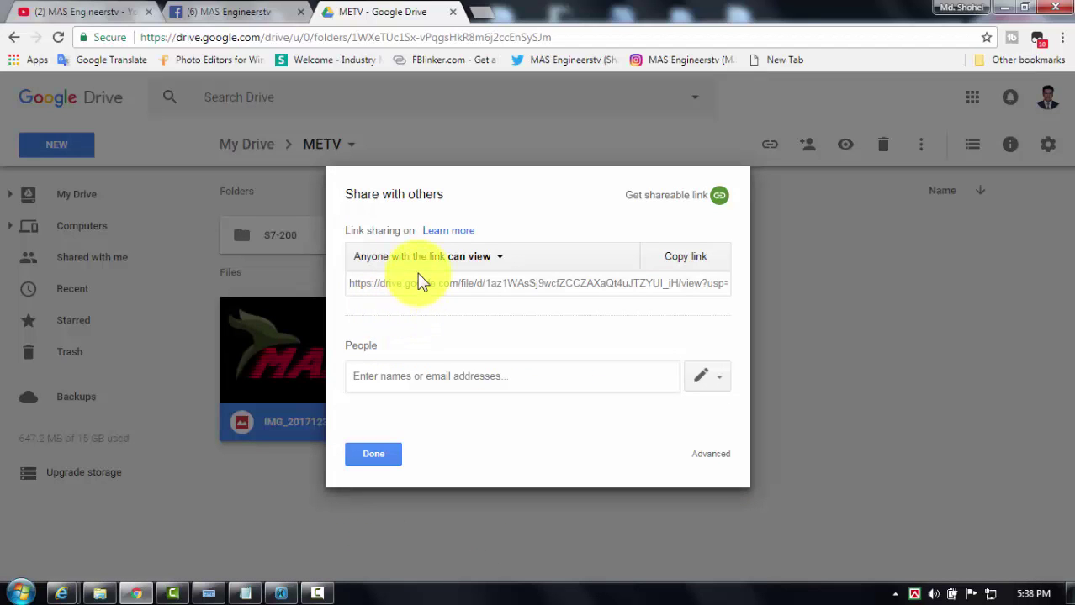
click(503, 257)
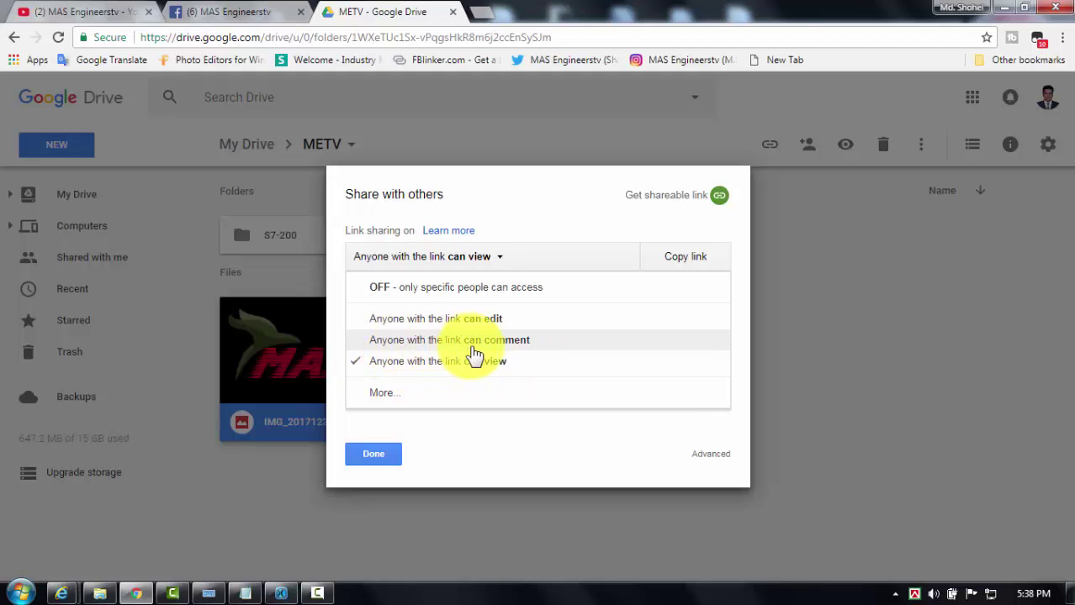
click(406, 366)
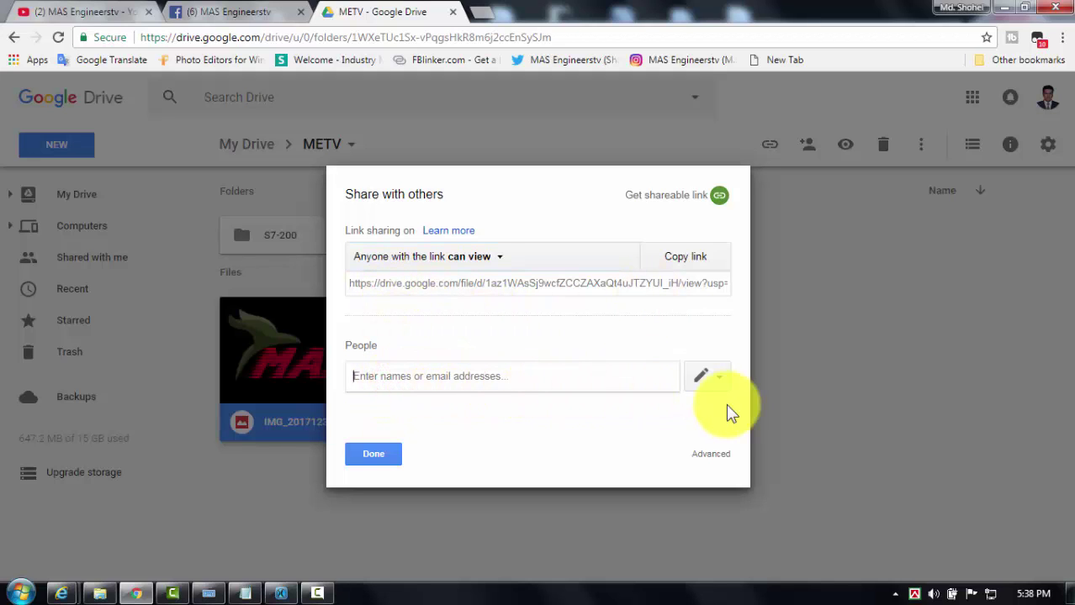
- Copy the MAS logo image's sharing link to the clipboard and finish the Share with others dialog
click(576, 281)
click(700, 259)
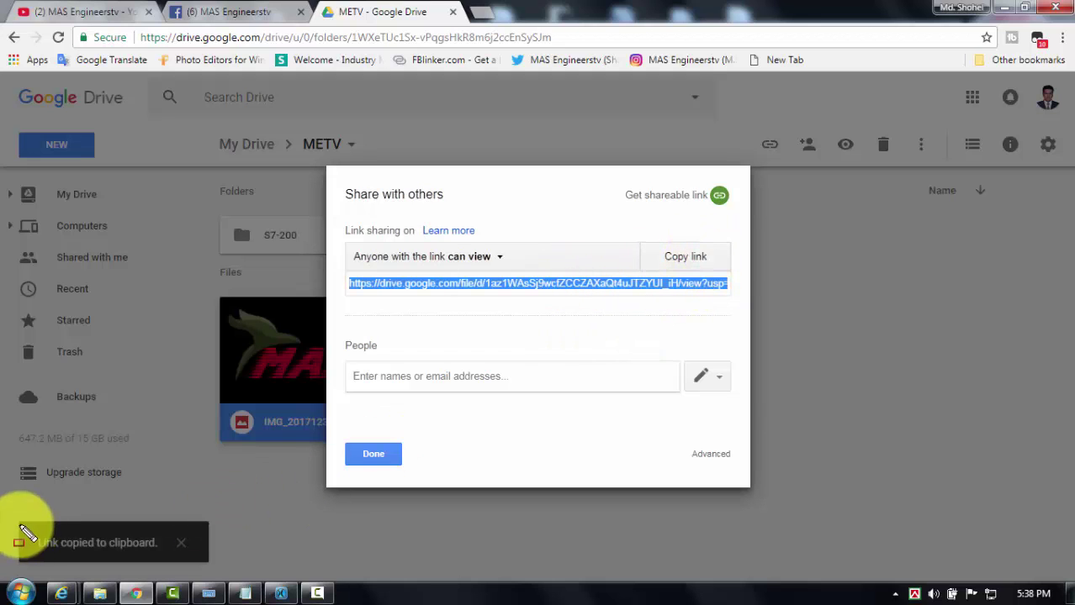
mouse_move(15, 522)
mouse_down()
mouse_move(155, 565)
mouse_move(221, 570)
mouse_up()
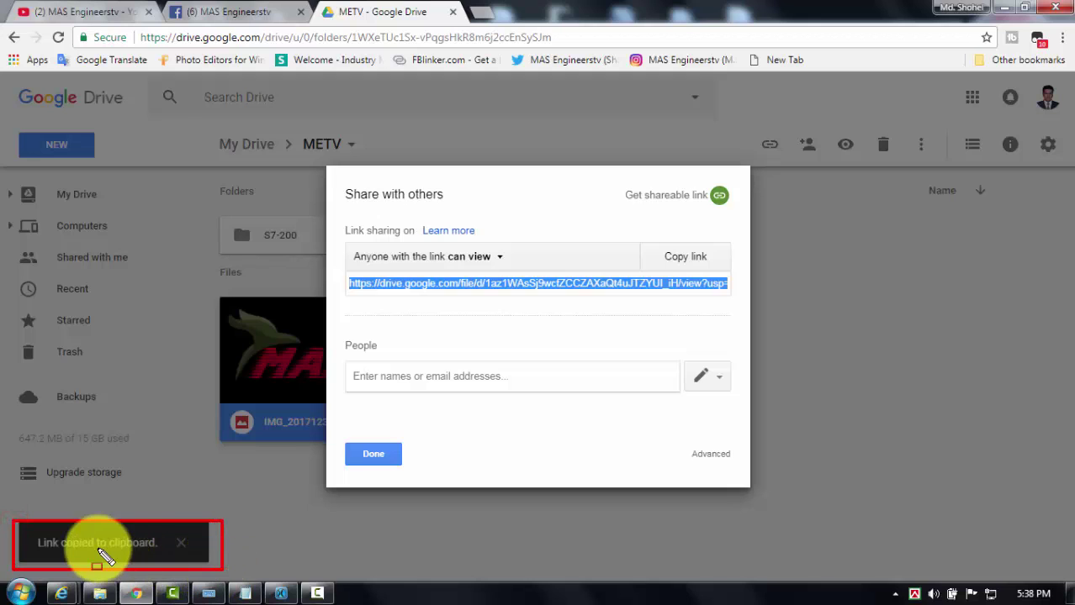
key(Escape)
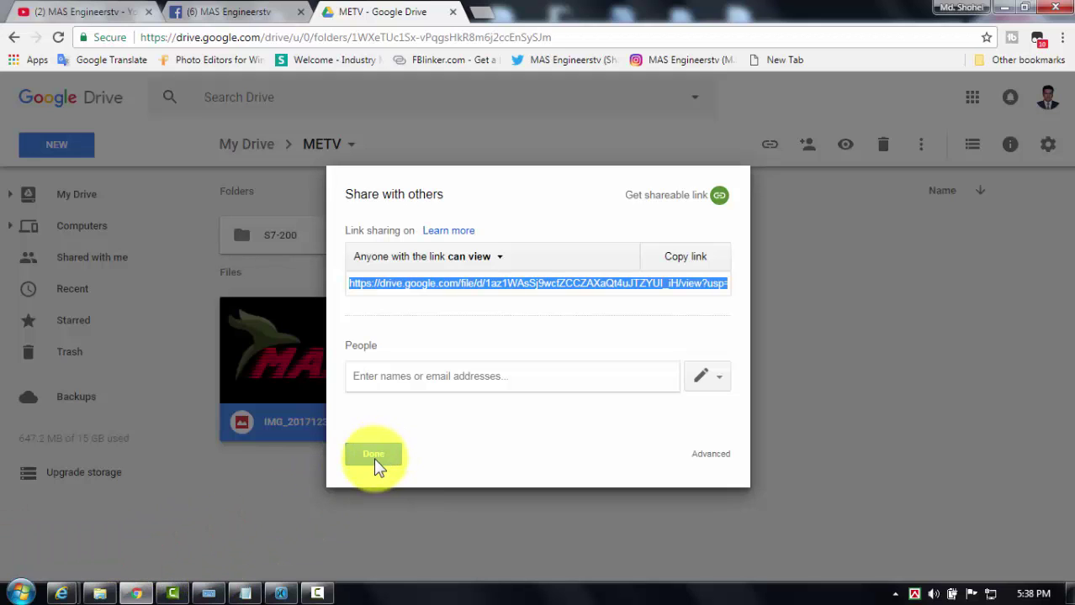
click(374, 457)
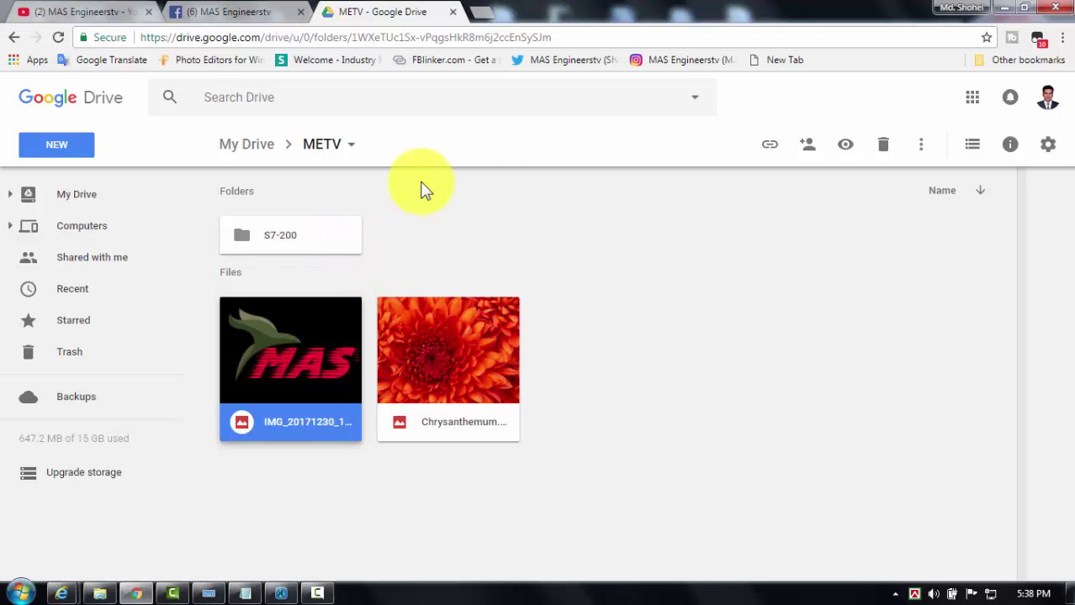
- Switch to the Internet Explorer window with the new tab and open the copied image link there
click(1000, 9)
click(981, 10)
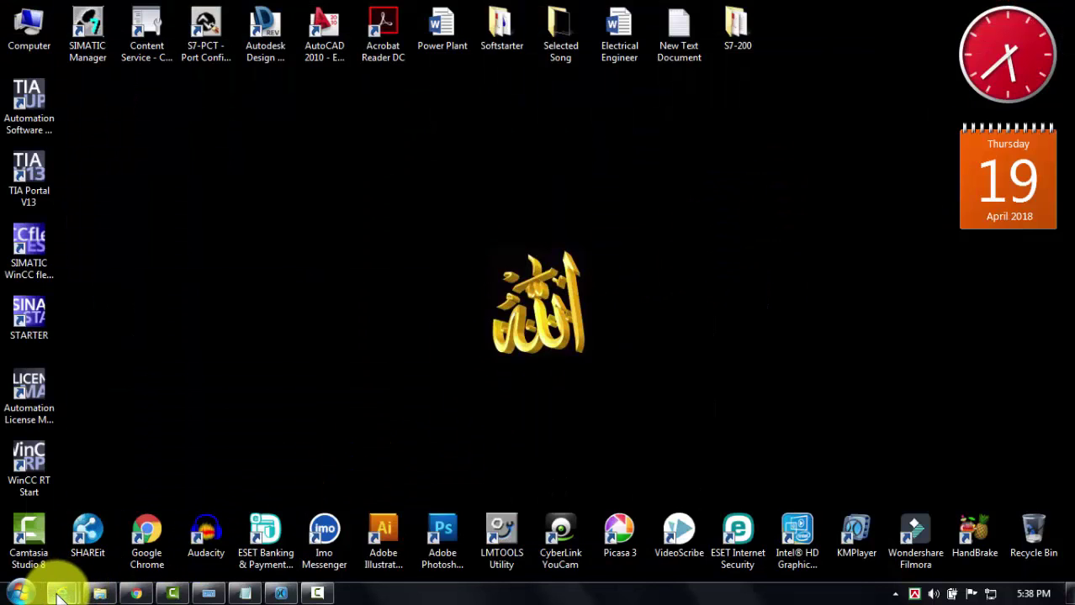
mouse_move(58, 594)
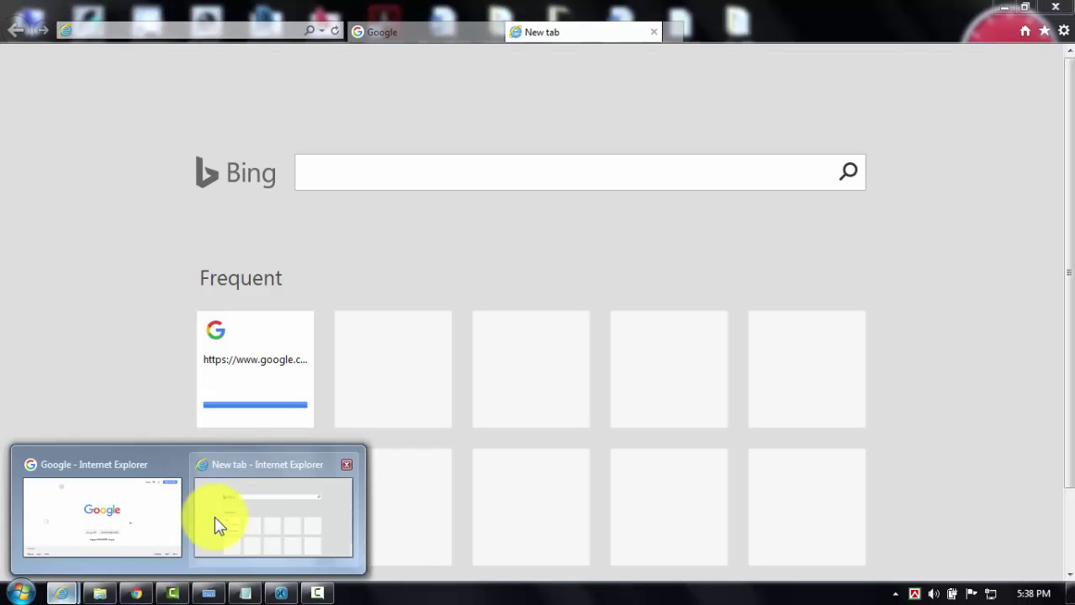
click(214, 517)
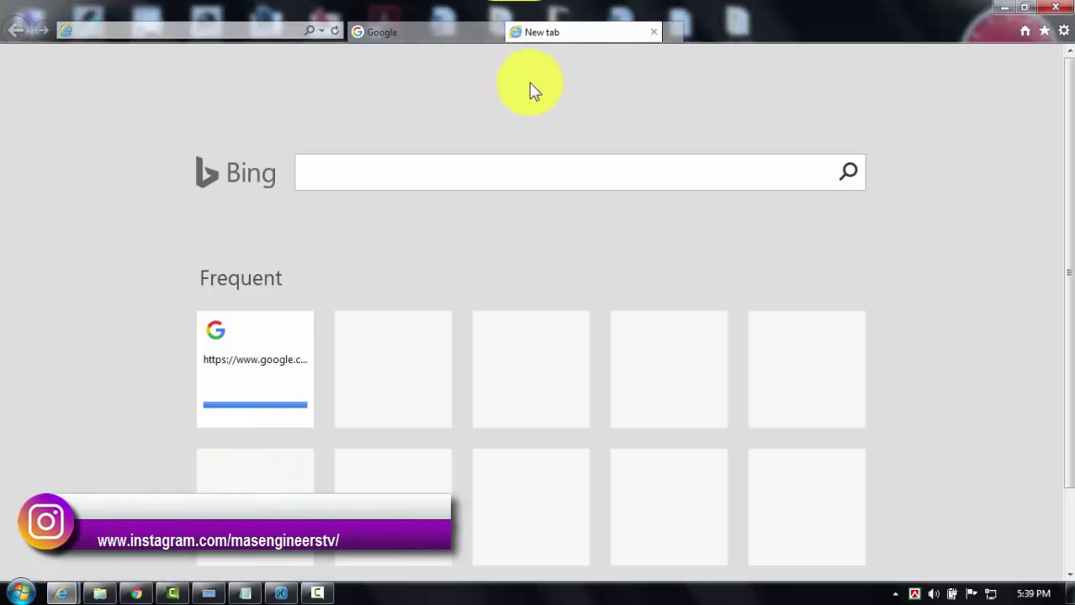
click(349, 175)
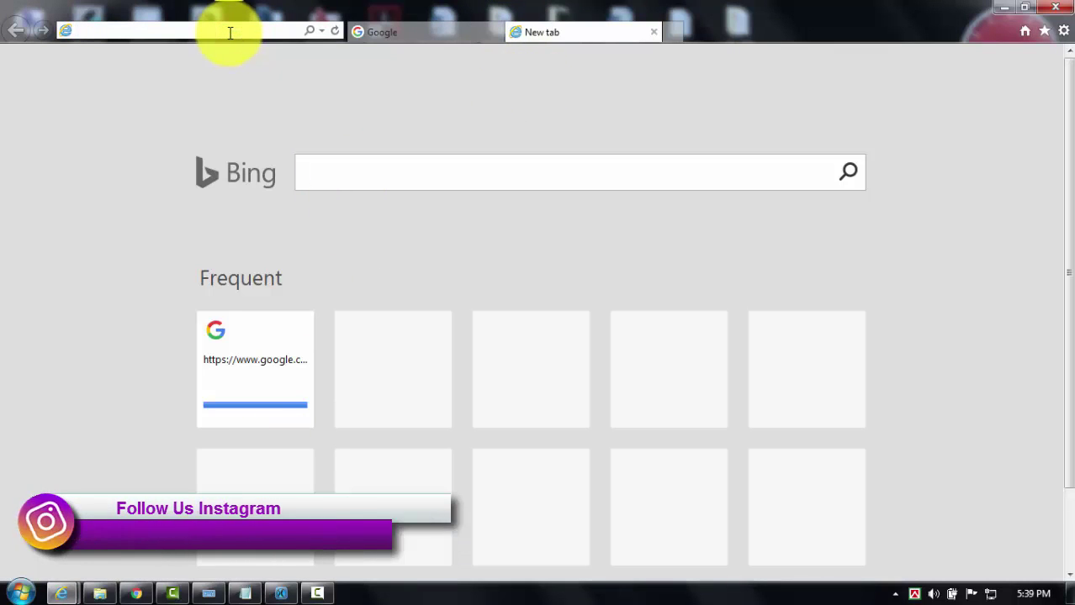
key(ctrl+v)
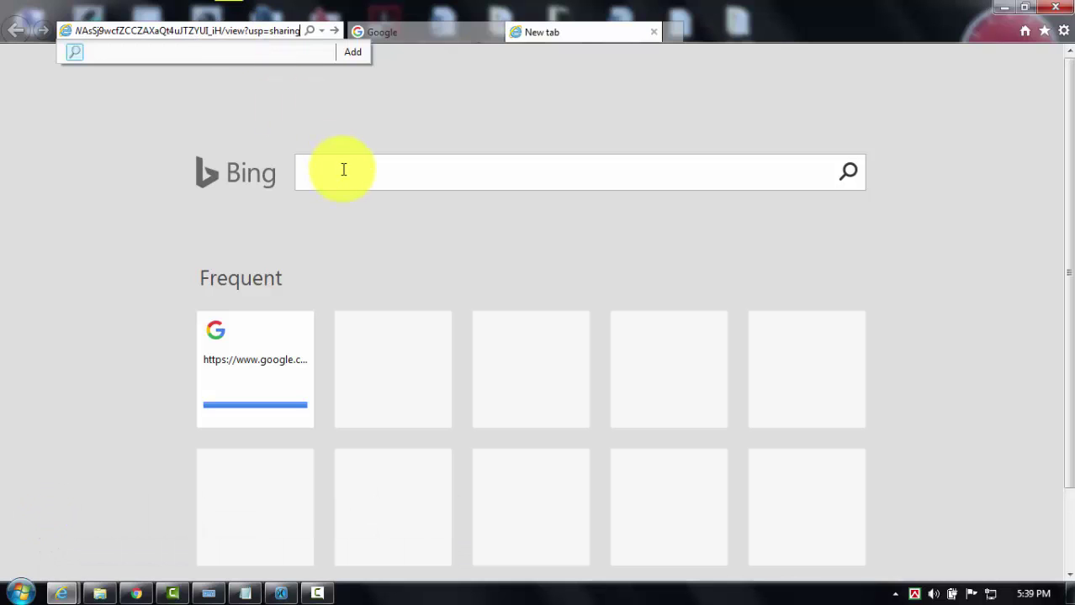
key(Return)
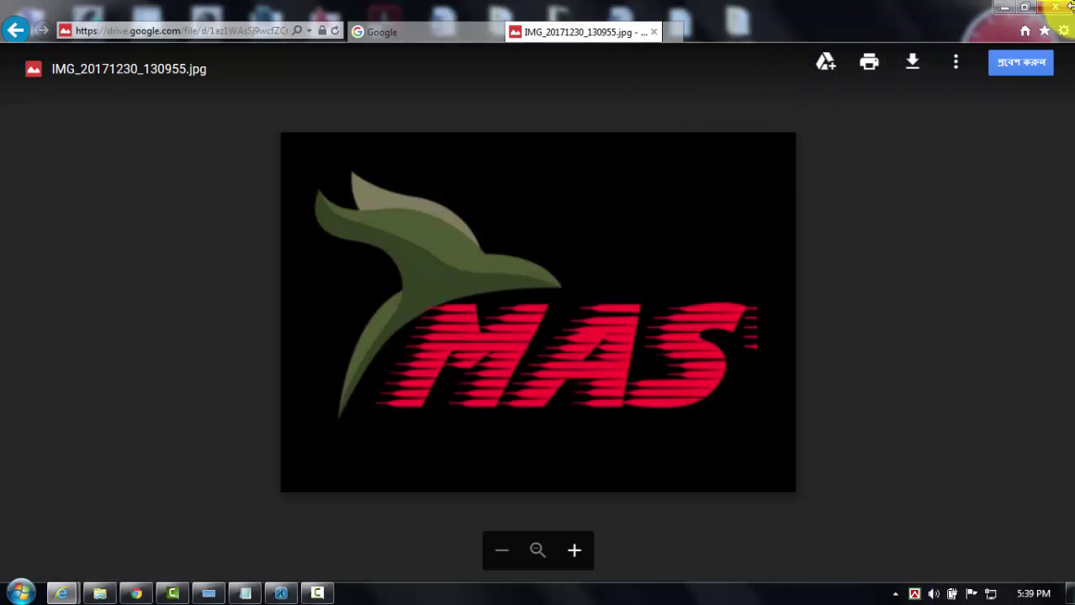
- Return to Google Drive in Chrome and get a shareable link for the S7-200 folder
click(1003, 8)
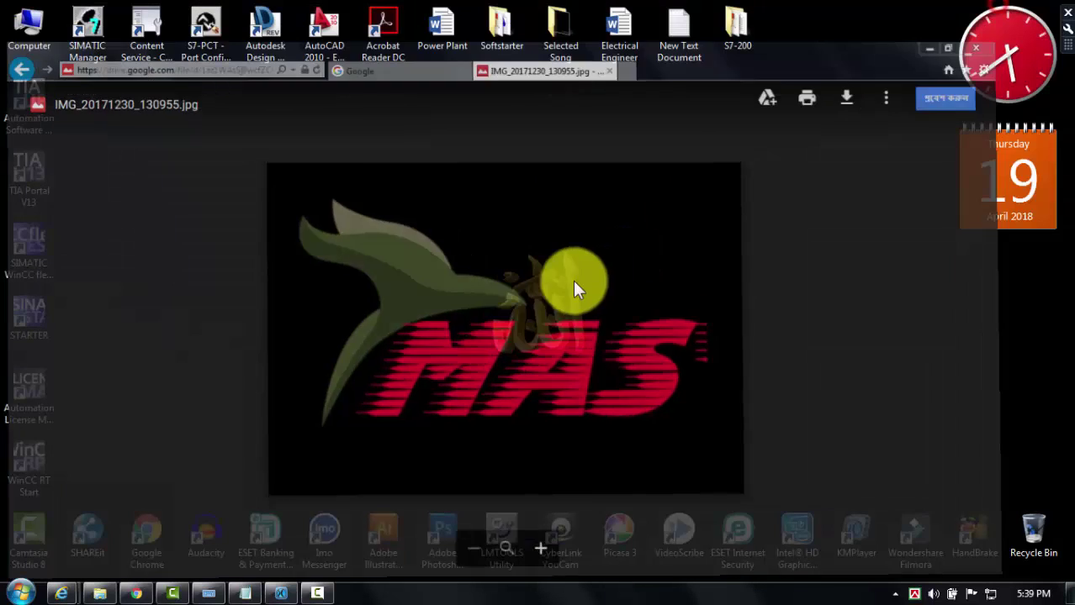
click(139, 596)
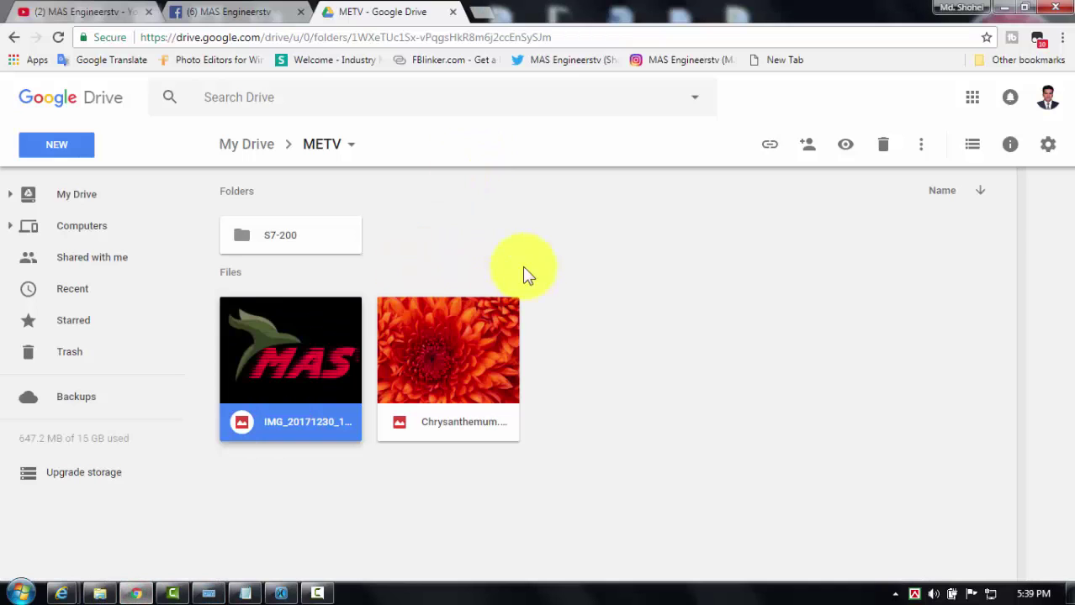
right_click(297, 234)
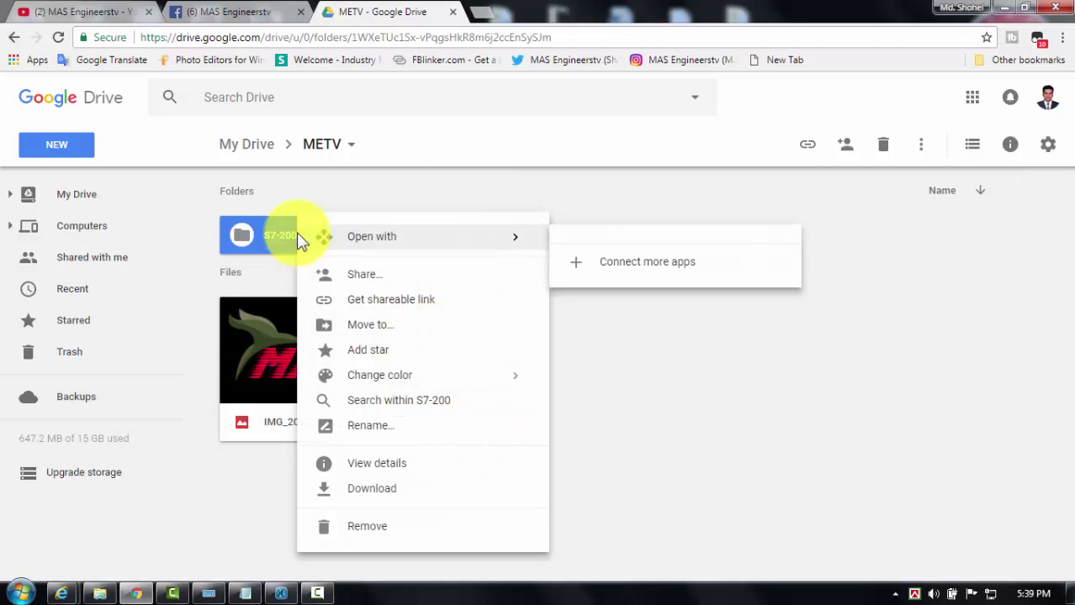
click(269, 235)
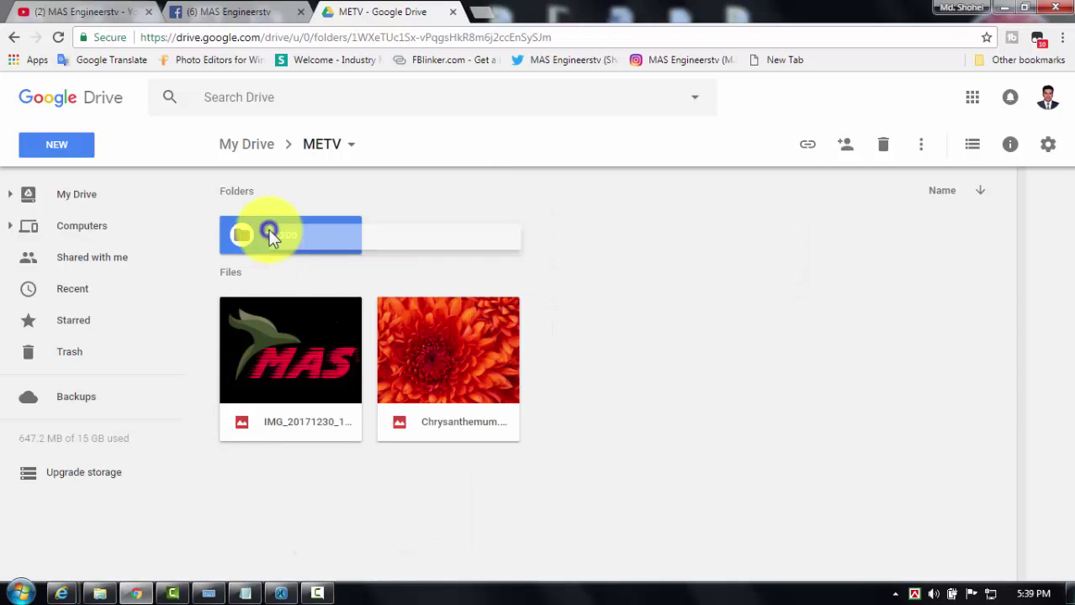
right_click(269, 236)
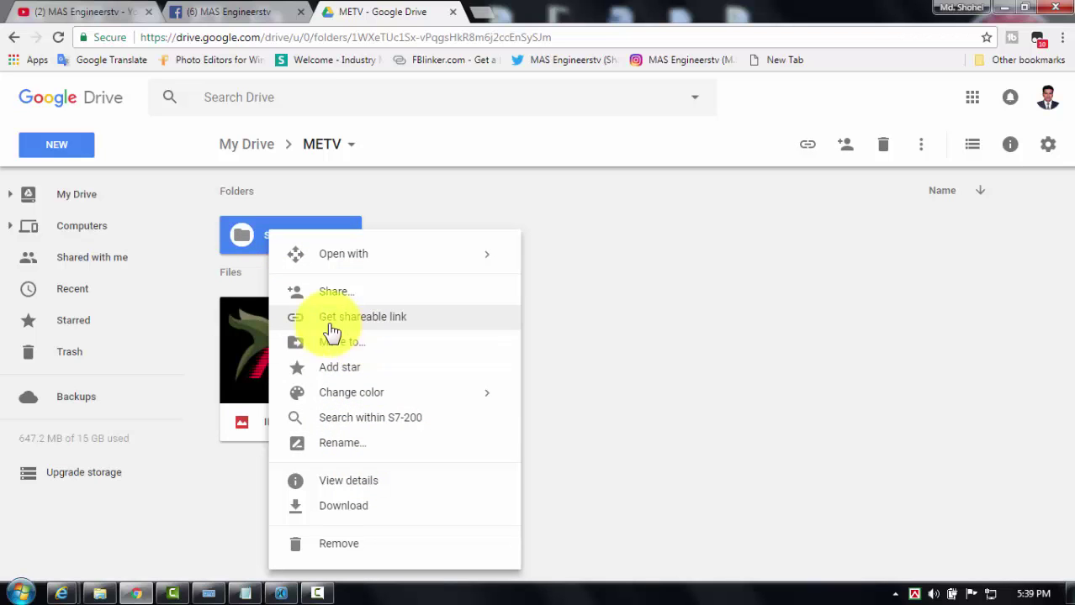
click(377, 317)
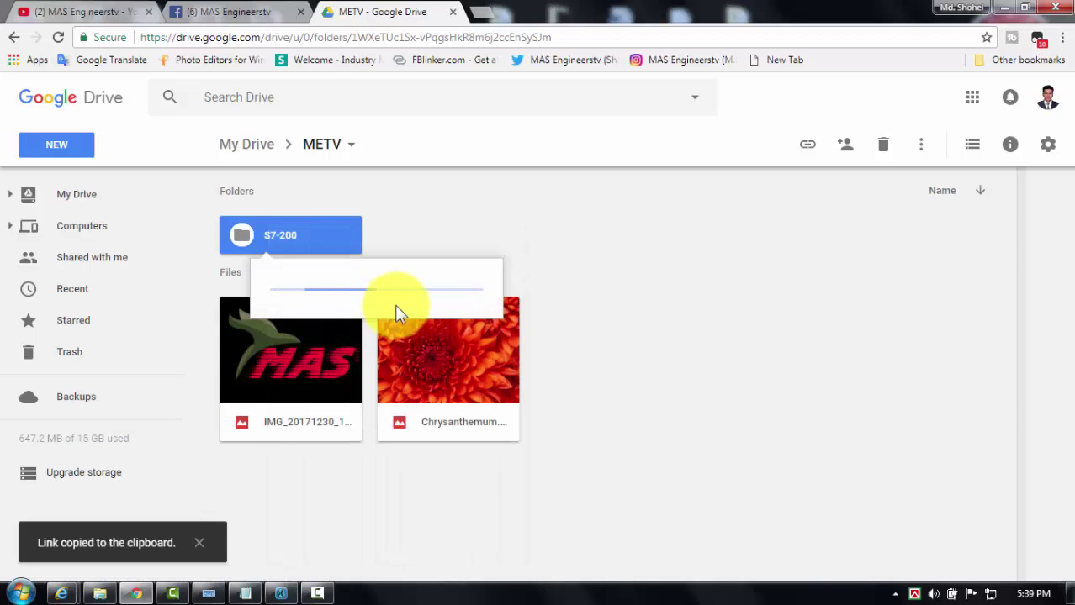
click(375, 234)
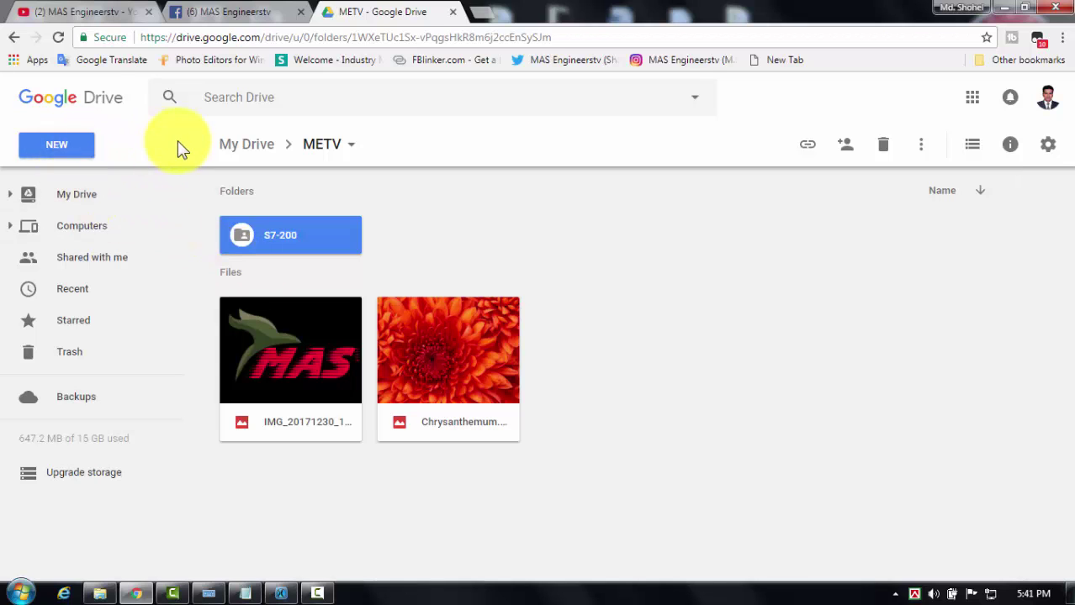
- Go back to My Drive, reopen the METV folder, and review its two images and the S7-200 folder
click(14, 37)
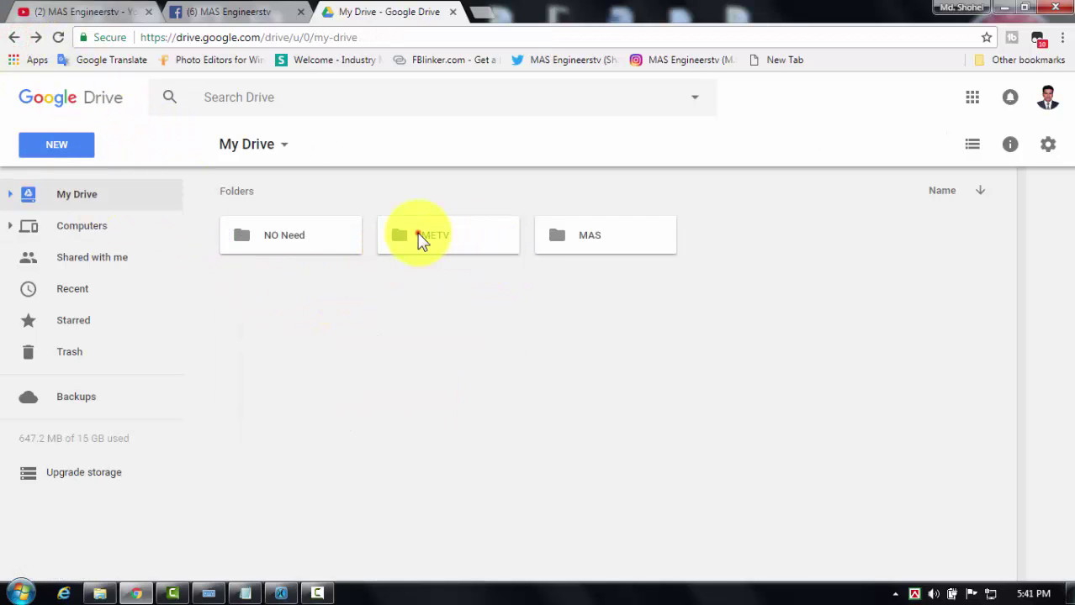
click(420, 237)
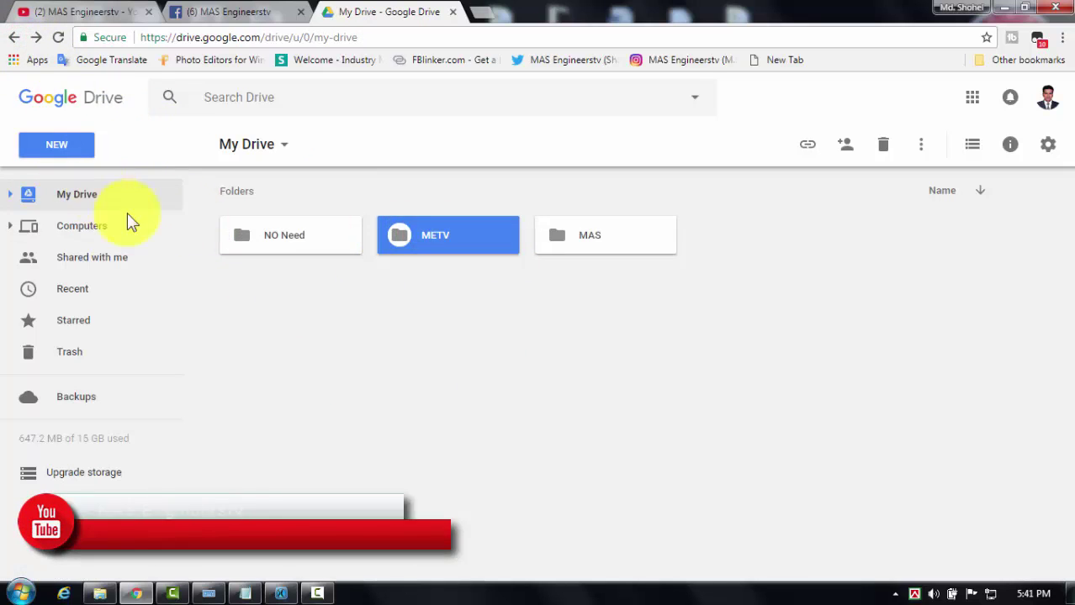
double_click(403, 236)
click(299, 345)
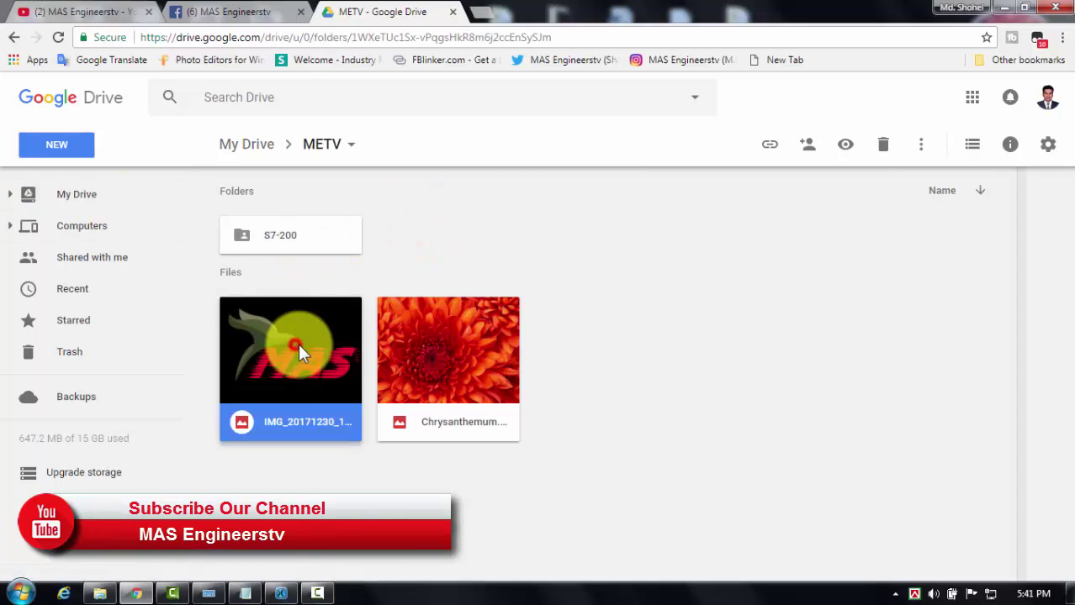
click(420, 344)
click(289, 240)
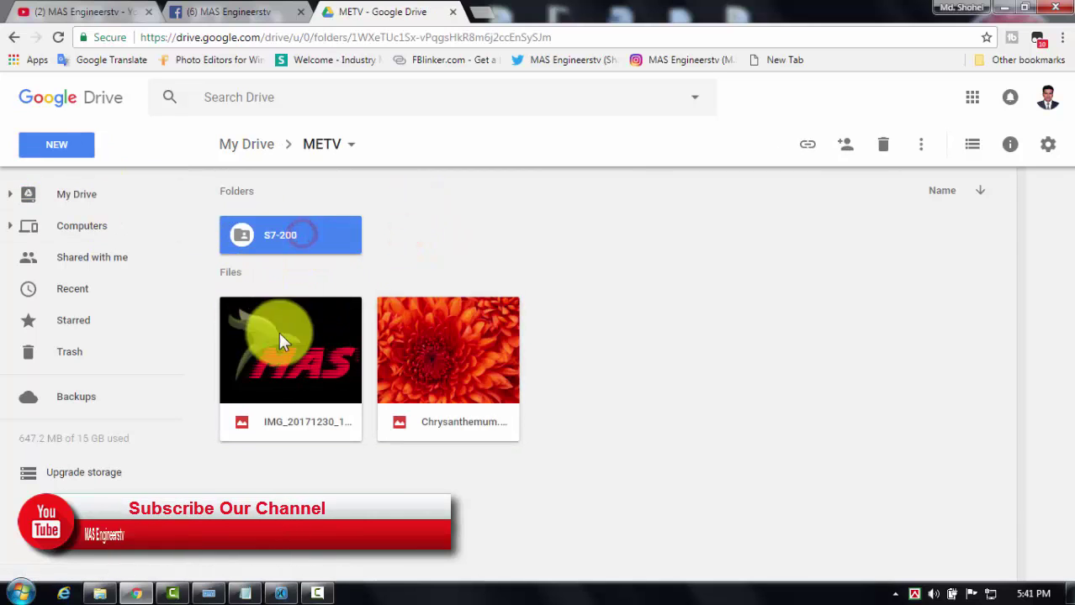